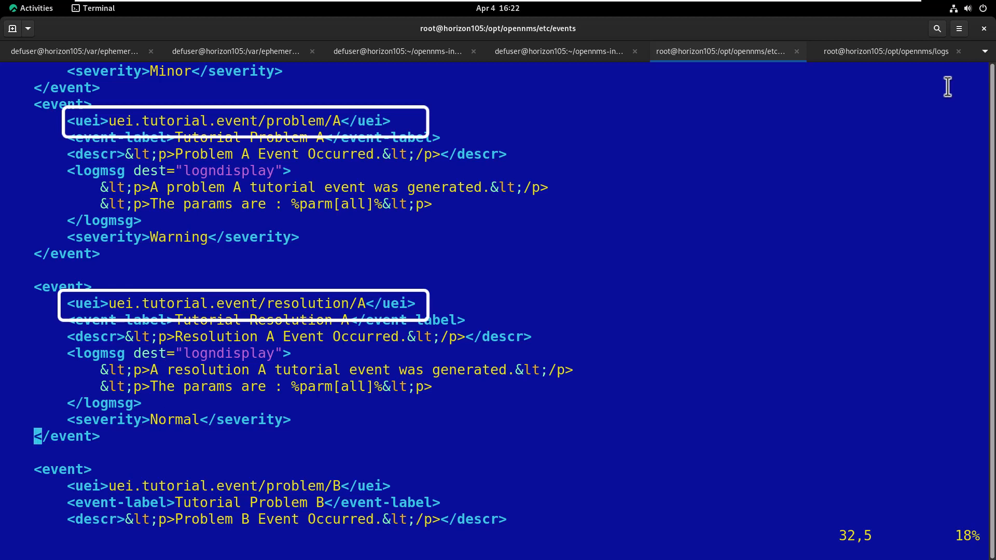
Review the tutorial events file in vi and save it with :wq
{"action": "key", "text": "j"}
{"action": "key", "text": "j"}
{"action": "key", "text": "j"}
{"action": "key", "text": "j"}
{"action": "key", "text": "j"}
{"action": "key", "text": "j"}
{"action": "key", "text": "j"}
{"action": "key", "text": "j"}
{"action": "key", "text": "j"}
{"action": "key", "text": "j"}
{"action": "key", "text": "j"}
{"action": "key", "text": "j"}
{"action": "key", "text": "j"}
{"action": "key", "text": "j"}
{"action": "key", "text": "j"}
{"action": "key", "text": "j"}
{"action": "key", "text": "j"}
{"action": "key", "text": "j"}
{"action": "key", "text": "j"}
{"action": "key", "text": "j"}
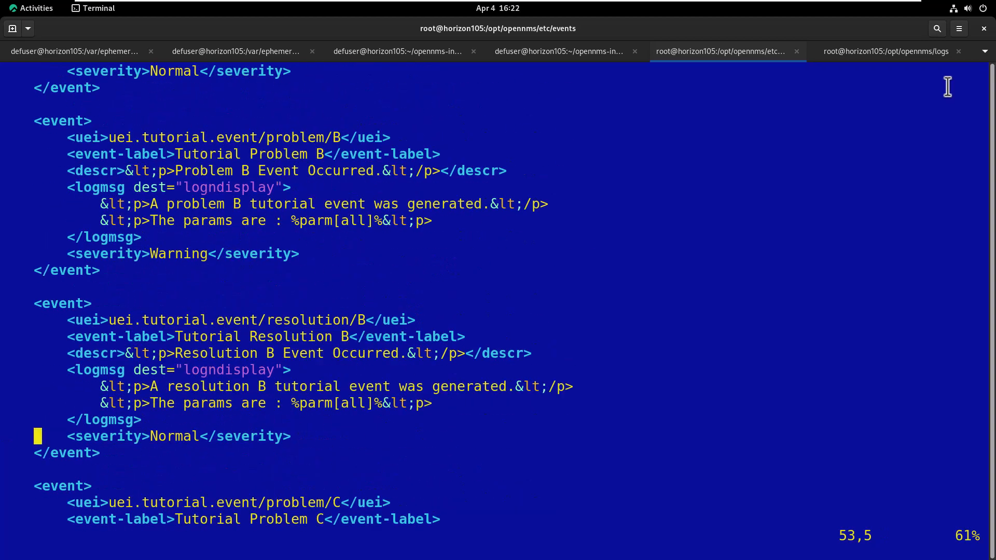
{"action": "key", "text": "j"}
{"action": "key", "text": "j"}
{"action": "key", "text": "j"}
{"action": "key", "text": "j"}
{"action": "key", "text": "j"}
{"action": "key", "text": "j"}
{"action": "key", "text": "j"}
{"action": "key", "text": "j"}
{"action": "key", "text": "j"}
{"action": "key", "text": "j"}
{"action": "key", "text": "j"}
{"action": "key", "text": "j"}
{"action": "key", "text": "j"}
{"action": "key", "text": "j"}
{"action": "key", "text": "j"}
{"action": "key", "text": "j"}
{"action": "key", "text": "j"}
{"action": "key", "text": "j"}
{"action": "key", "text": "j"}
{"action": "key", "text": "j"}
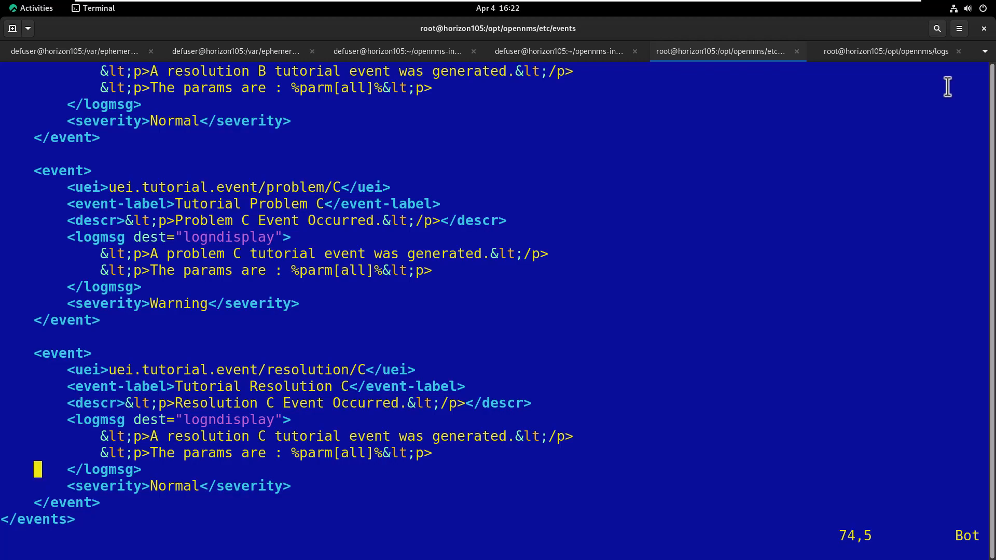
{"action": "key", "text": "k"}
{"action": "key", "text": "k"}
{"action": "key", "text": "k"}
{"action": "key", "text": "k"}
{"action": "key", "text": "k"}
{"action": "key", "text": "k"}
{"action": "key", "text": "k"}
{"action": "key", "text": "k"}
{"action": "key", "text": "k"}
{"action": "key", "text": "k"}
{"action": "key", "text": "k"}
{"action": "key", "text": "k"}
{"action": "key", "text": "k"}
{"action": "key", "text": "k"}
{"action": "key", "text": "k"}
{"action": "key", "text": "k"}
{"action": "key", "text": "k"}
{"action": "key", "text": "k"}
{"action": "key", "text": "k"}
{"action": "key", "text": "k"}
{"action": "key", "text": "k"}
{"action": "key", "text": "k"}
{"action": "key", "text": "k"}
{"action": "key", "text": "k"}
{"action": "key", "text": "k"}
{"action": "key", "text": "k"}
{"action": "key", "text": "k"}
{"action": "key", "text": "k"}
{"action": "key", "text": "k"}
{"action": "key", "text": "k"}
{"action": "key", "text": "k"}
{"action": "key", "text": "k"}
{"action": "key", "text": "k"}
{"action": "key", "text": "k"}
{"action": "key", "text": "k"}
{"action": "key", "text": "k"}
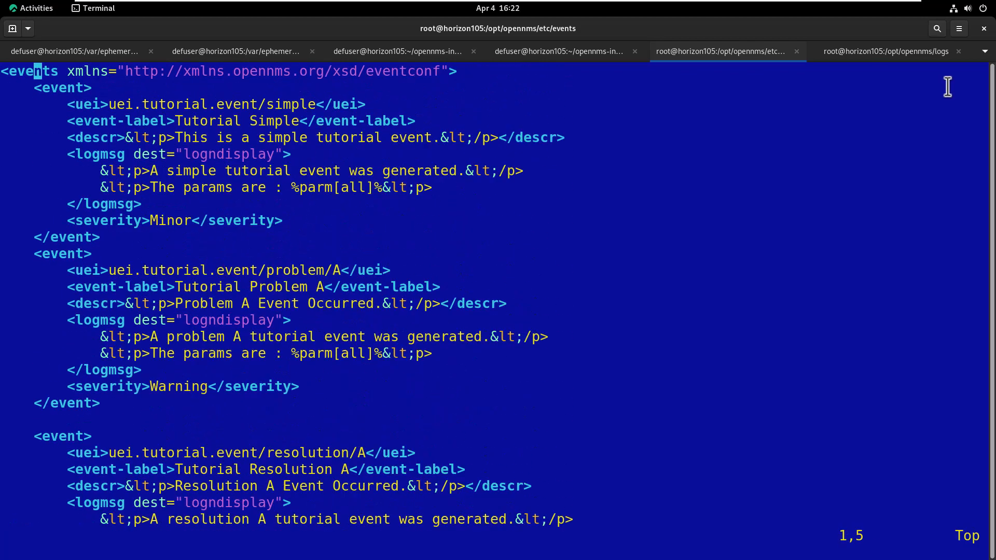
{"action": "key", "text": "j"}
{"action": "key", "text": "j"}
{"action": "key", "text": "j"}
{"action": "key", "text": "j"}
{"action": "key", "text": "j"}
{"action": "key", "text": "j"}
{"action": "key", "text": "j"}
{"action": "key", "text": "j"}
{"action": "key", "text": "j"}
{"action": "key", "text": "j"}
{"action": "key", "text": "j"}
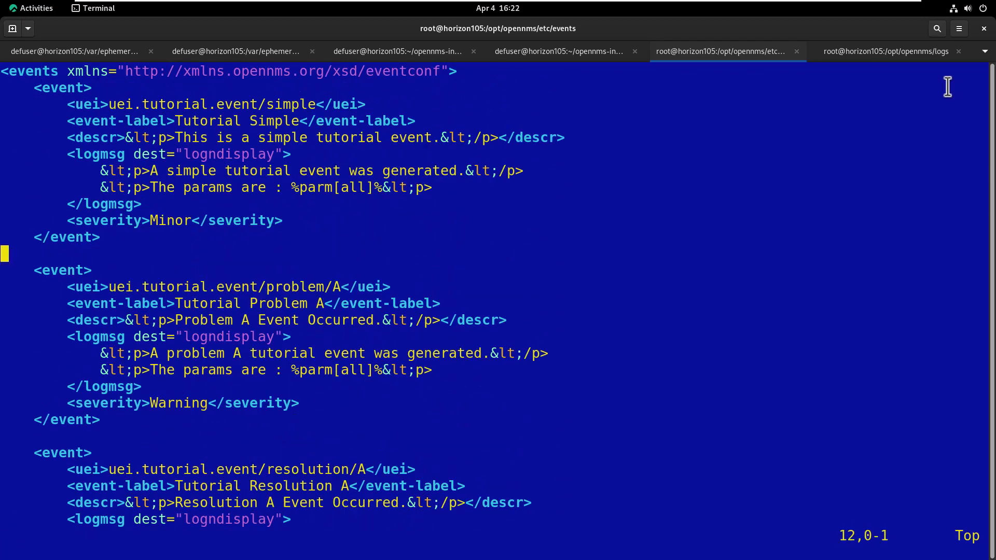
{"action": "type", "text": ":wq"}
{"action": "key", "text": "Return"}
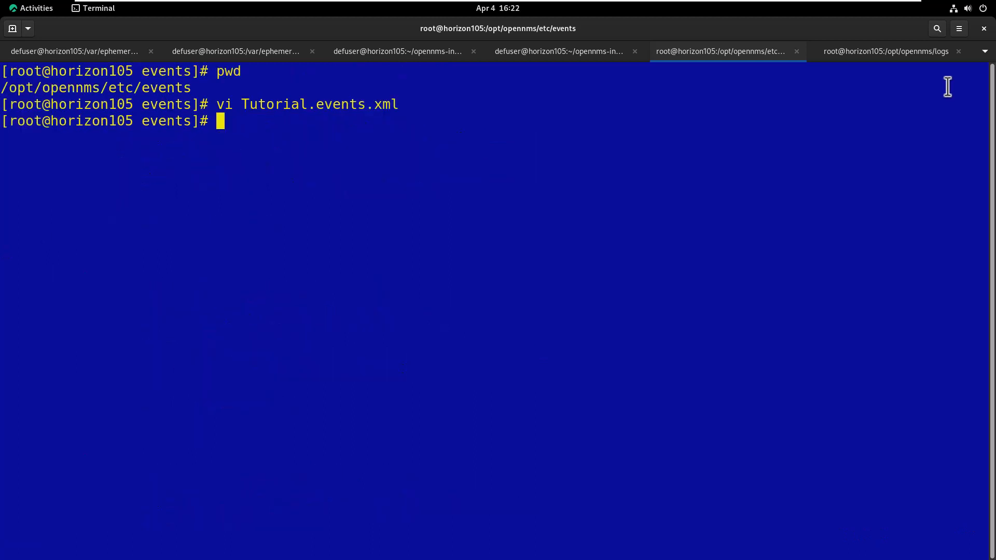
Rerun send-event.pl reloadDaemonConfig with daemonName Eventd to reload the event configuration
{"action": "key", "text": "Up"}
{"action": "key", "text": "Up"}
{"action": "key", "text": "Up"}
{"action": "key", "text": "Up"}
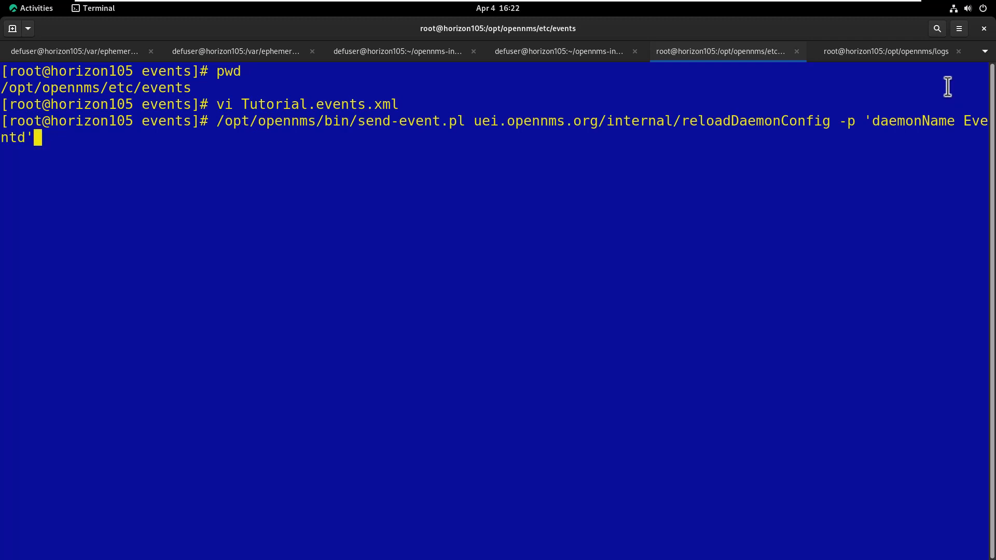
{"action": "key", "text": "Return"}
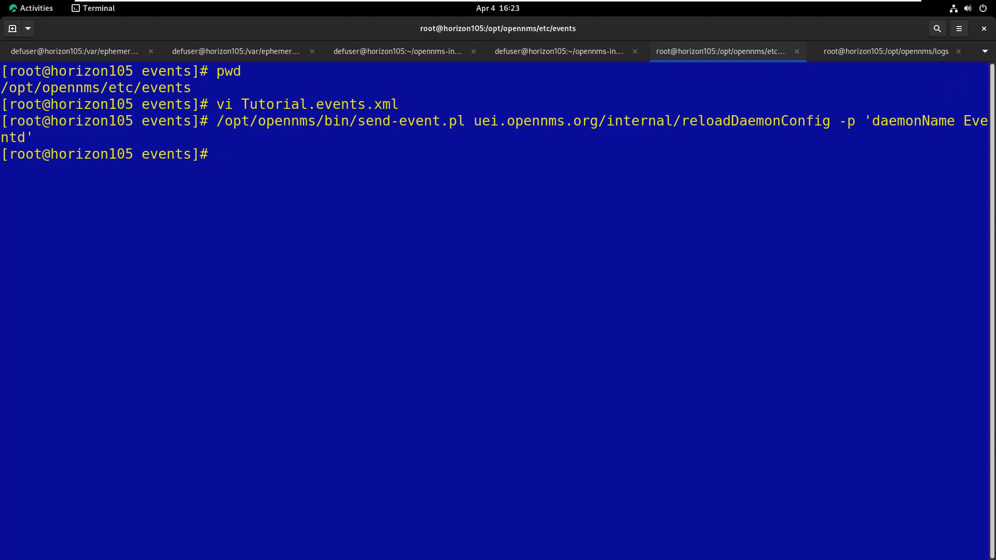
{"action": "key", "text": "ctrl+Page_Up"}
{"action": "key", "text": "ctrl+Page_Up"}
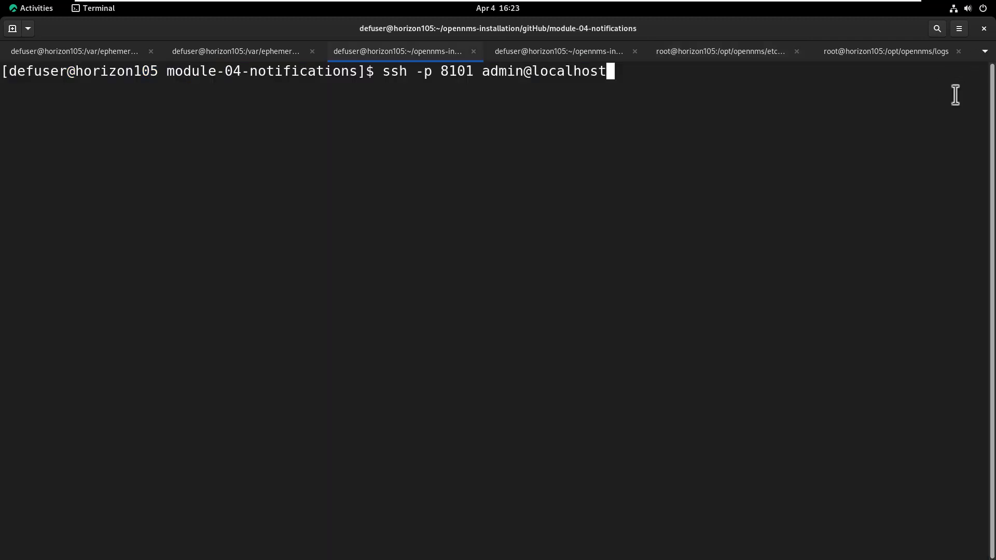
Log in to the OpenNMS Karaf shell on port 8101 as admin with its password
{"action": "key", "text": "Return"}
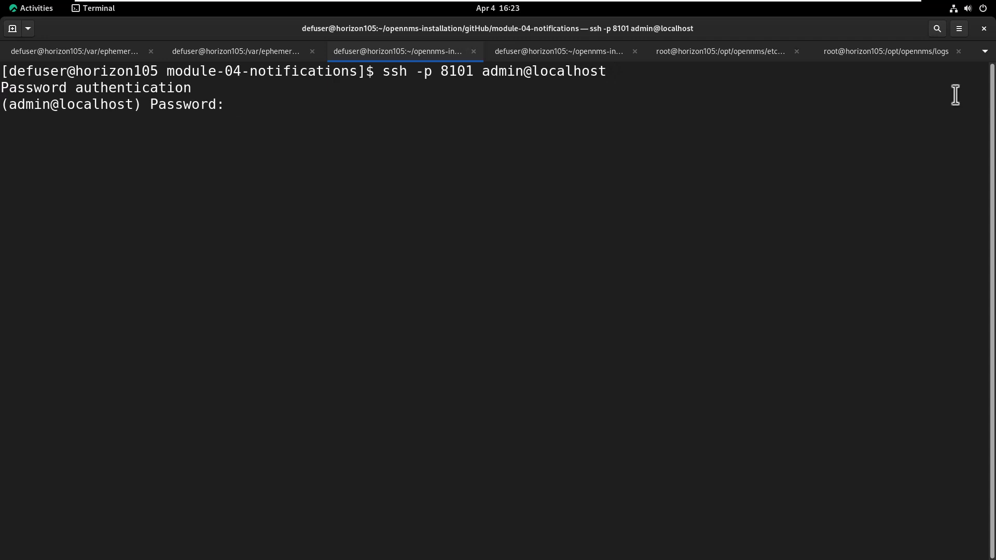
{"action": "type", "text": "admin"}
{"action": "key", "text": "Return"}
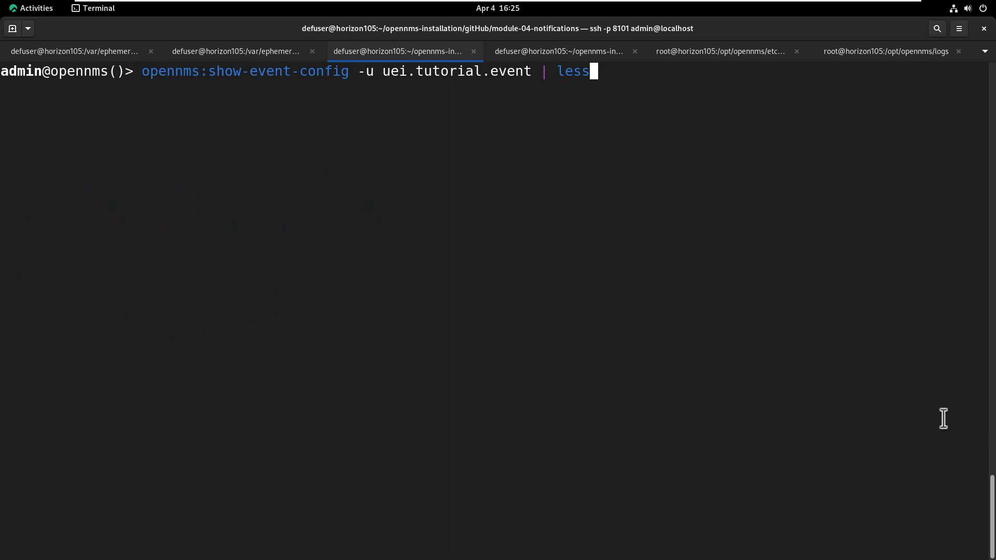
List the uei.tutorial.event definitions and scroll down to Event #7, Tutorial Resolution B
{"action": "key", "text": "Return"}
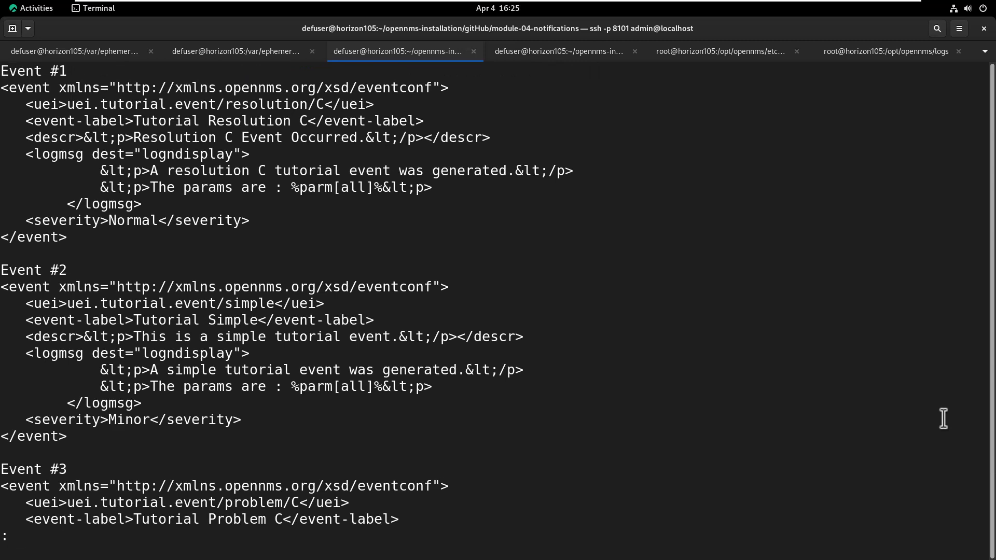
{"action": "scroll", "coordinate": [942, 419], "scroll_direction": "down", "scroll_amount": 8}
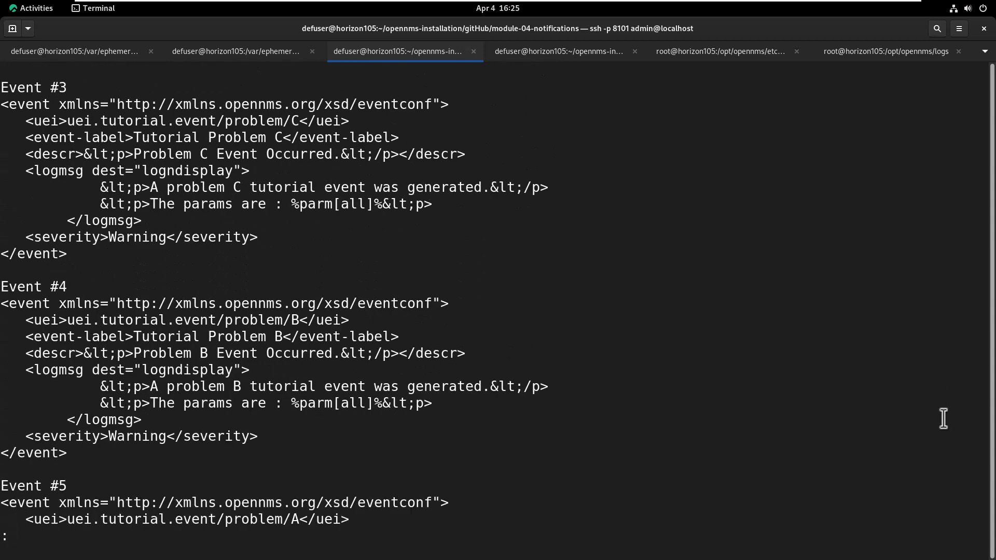
{"action": "scroll", "coordinate": [942, 419], "scroll_direction": "down", "scroll_amount": 2}
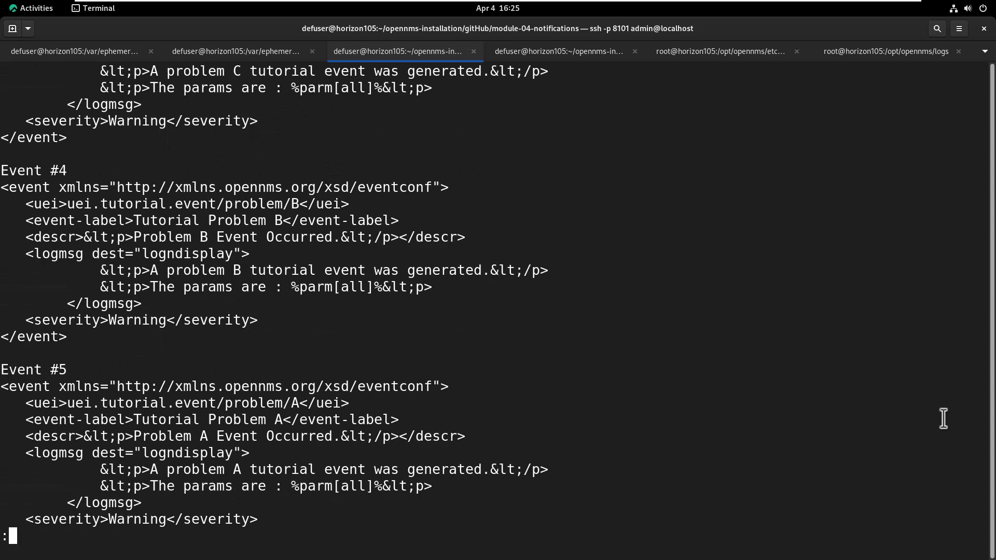
{"action": "scroll", "coordinate": [942, 419], "scroll_direction": "down", "scroll_amount": 9}
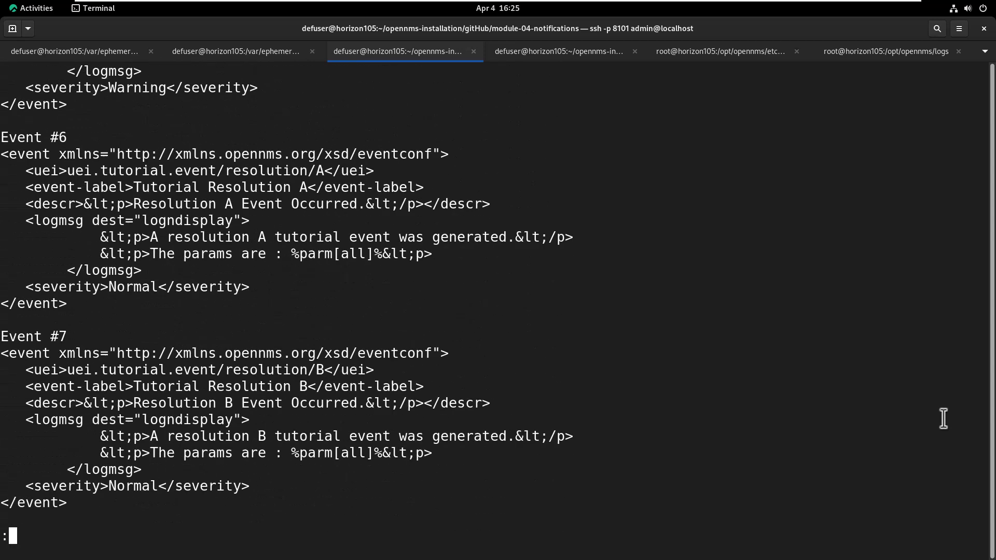
{"action": "scroll", "coordinate": [943, 419], "scroll_direction": "down", "scroll_amount": 1}
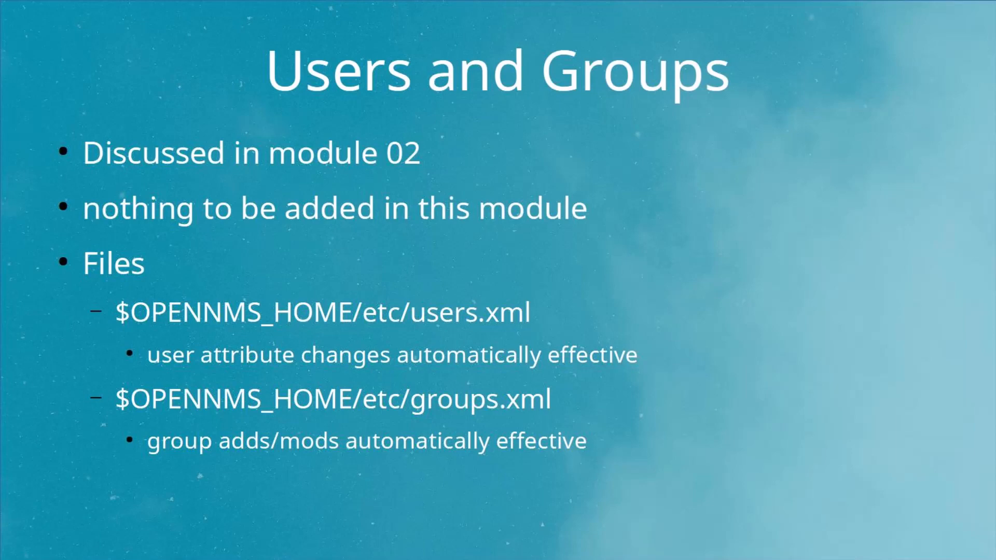
Advance from the Users and Groups slide to the On-Call Roles slide
{"action": "key", "text": "Right"}
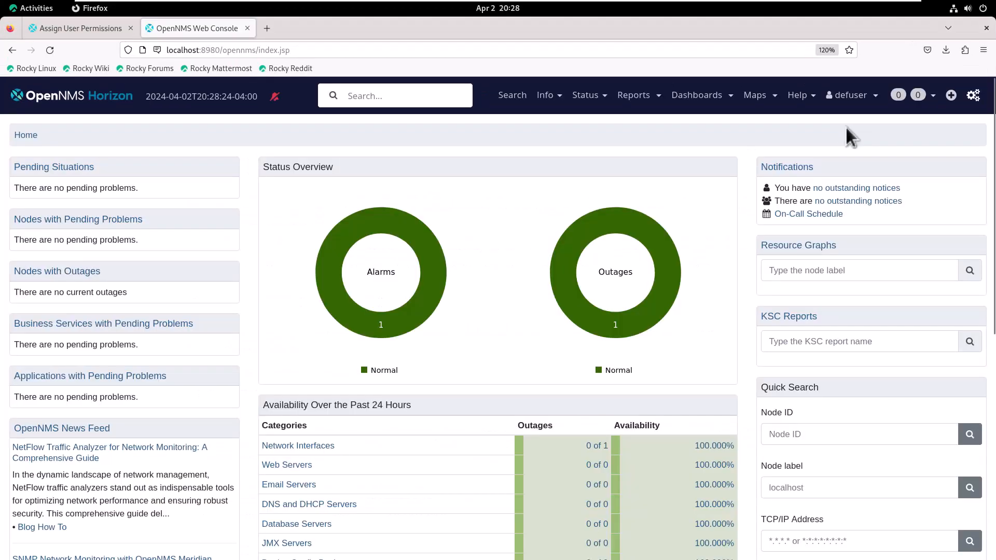
Start a new on-call role named FlowersRole from the On-Call Roles configuration page
{"action": "left_click", "coordinate": [970, 98]}
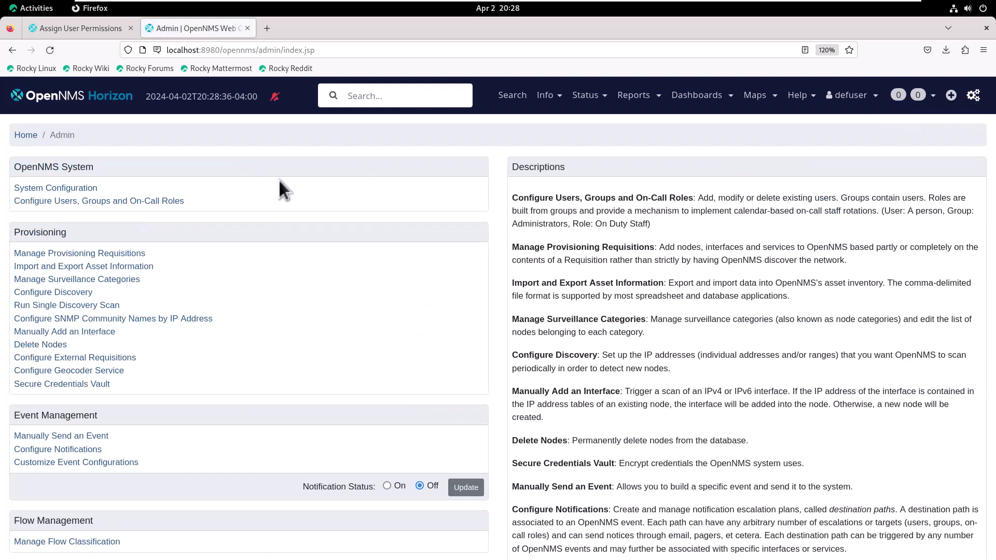
{"action": "left_click", "coordinate": [179, 201]}
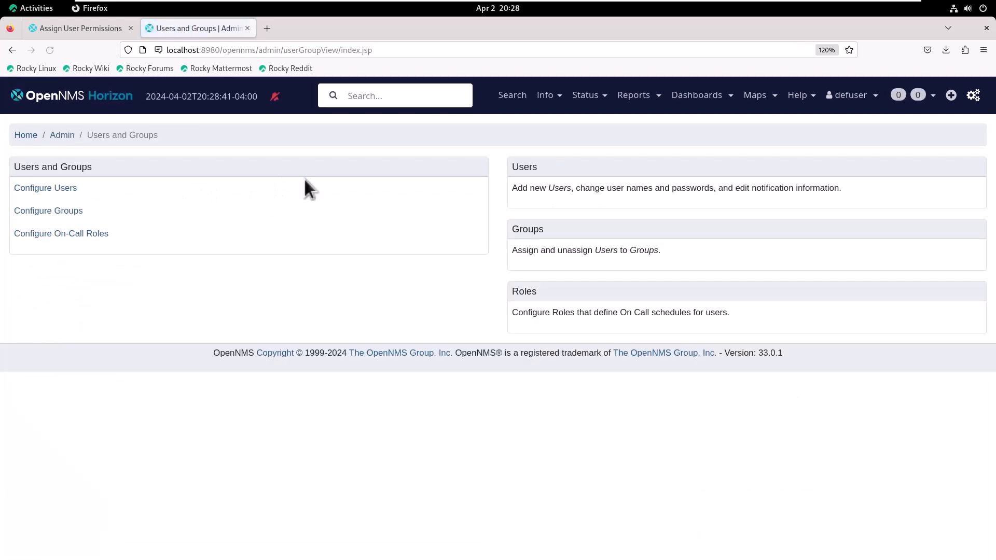
{"action": "left_click", "coordinate": [60, 236]}
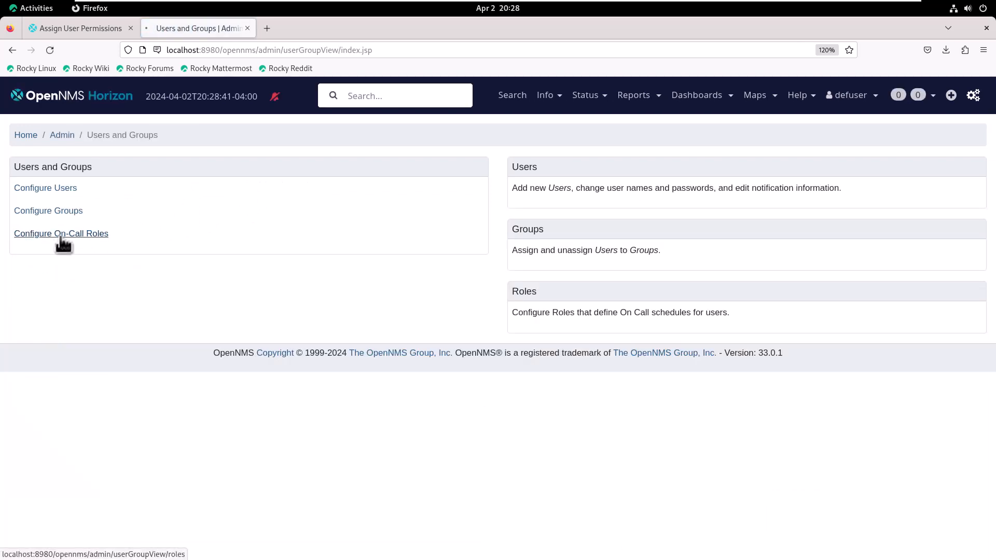
{"action": "left_click", "coordinate": [89, 239]}
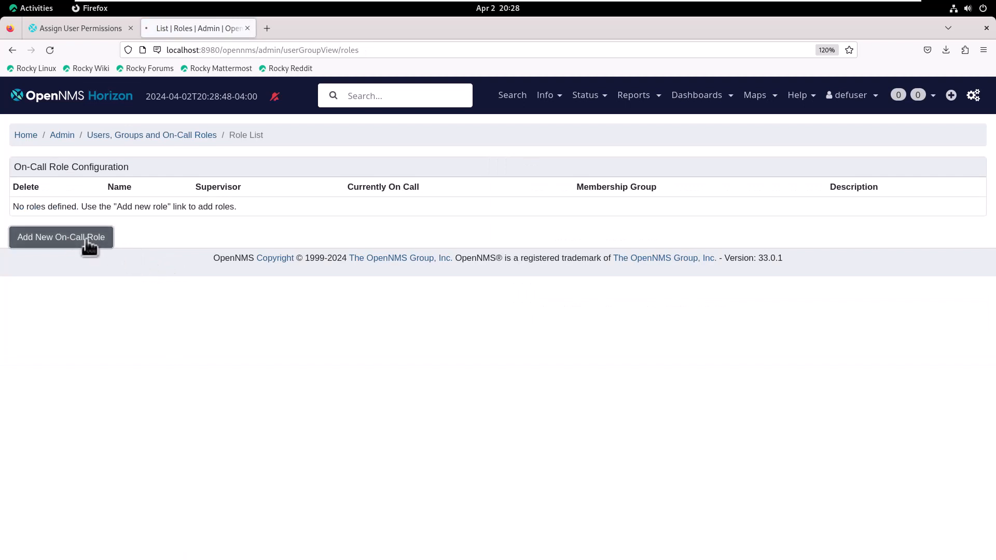
{"action": "left_click", "coordinate": [222, 196]}
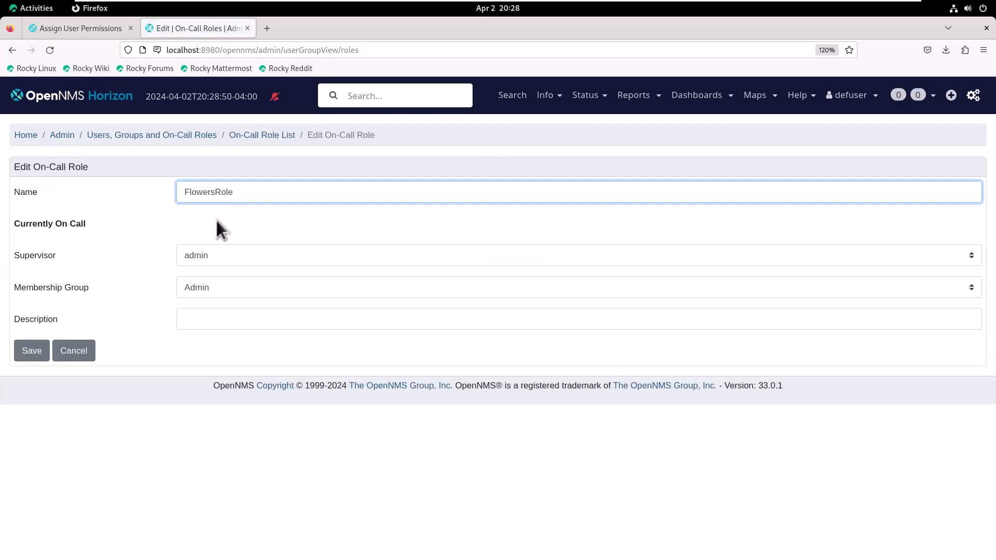
Set supervisor daisy, membership group Flowers and description 'Tutorial Flowers Role'
{"action": "left_click", "coordinate": [211, 257]}
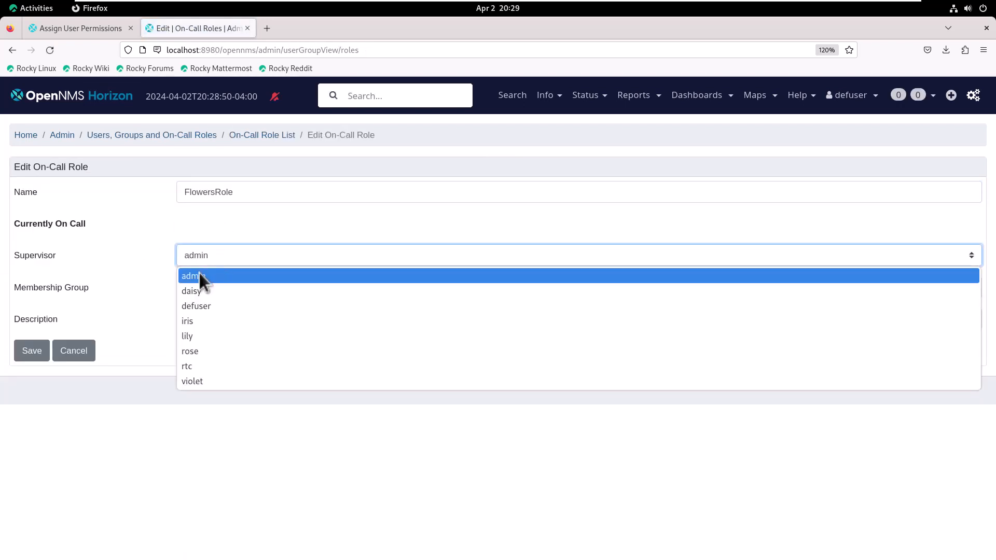
{"action": "left_click", "coordinate": [192, 291]}
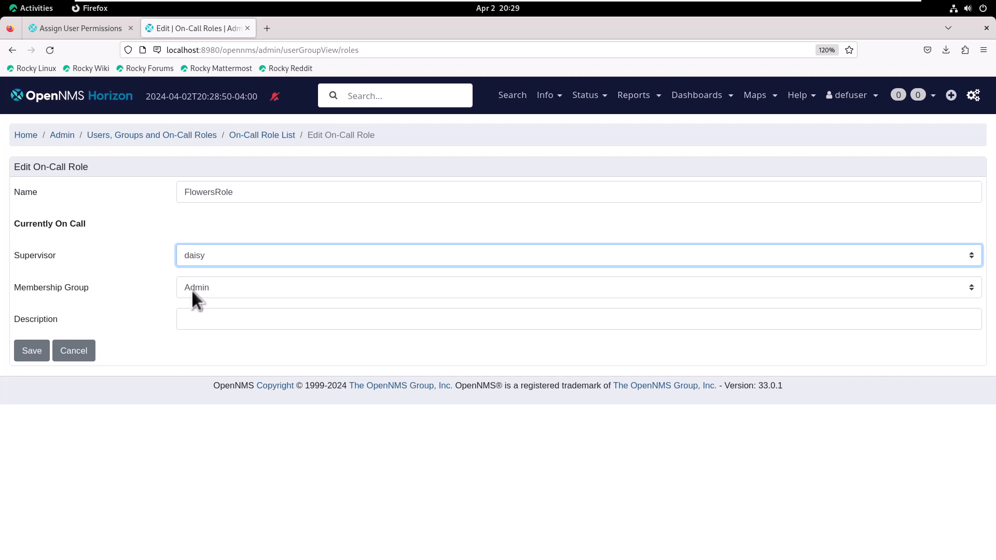
{"action": "left_click", "coordinate": [191, 288]}
{"action": "left_click", "coordinate": [198, 317]}
{"action": "left_click", "coordinate": [199, 318]}
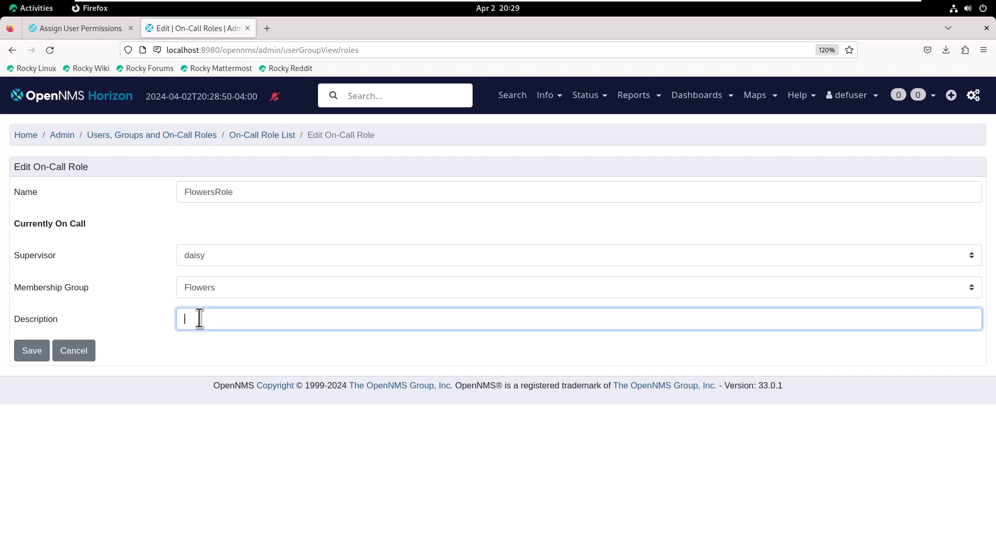
{"action": "type", "text": "Tutorial Flowers Role"}
{"action": "key", "text": "Tab"}
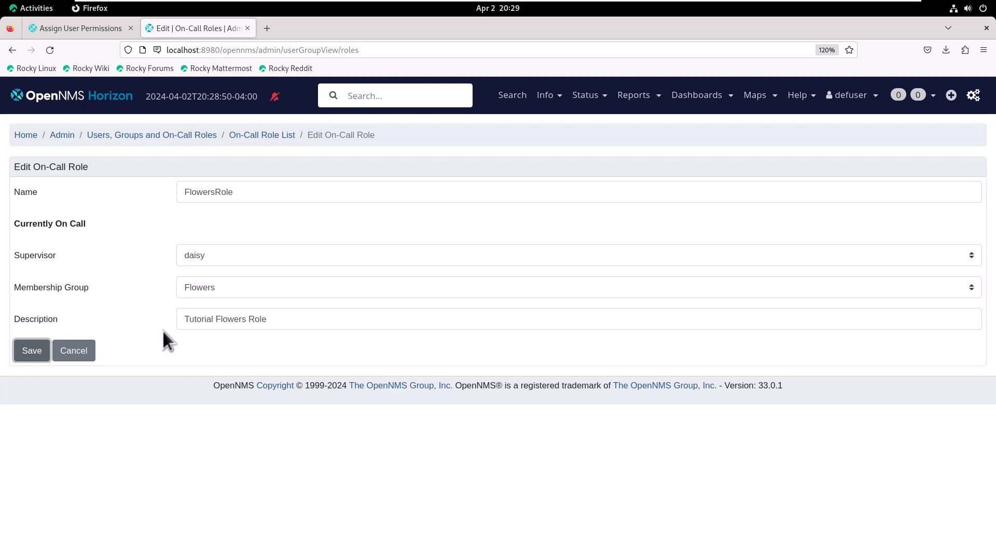
Save FlowersRole and add an on-call entry for iris from April 3 to April 4
{"action": "left_click", "coordinate": [31, 350]}
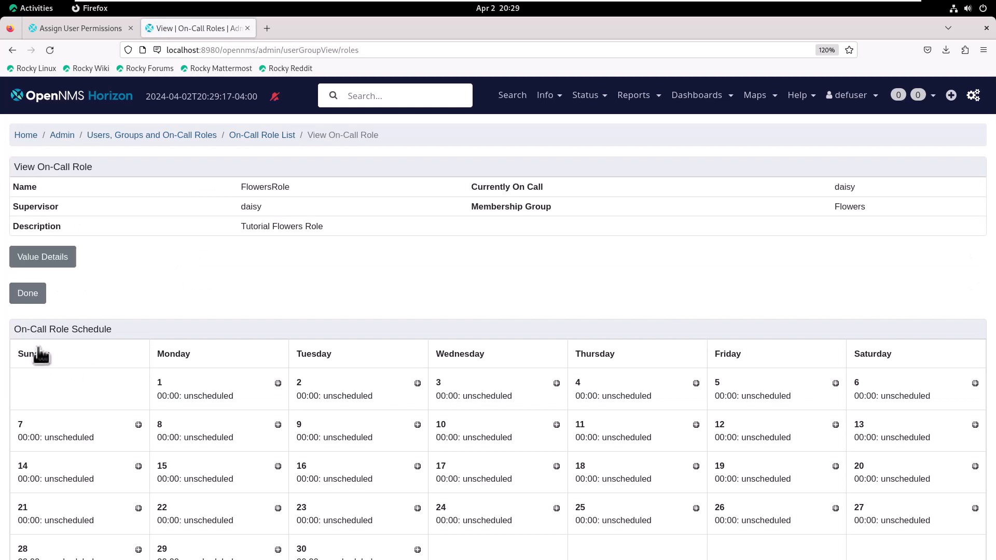
{"action": "left_click", "coordinate": [556, 382]}
{"action": "left_click", "coordinate": [481, 251]}
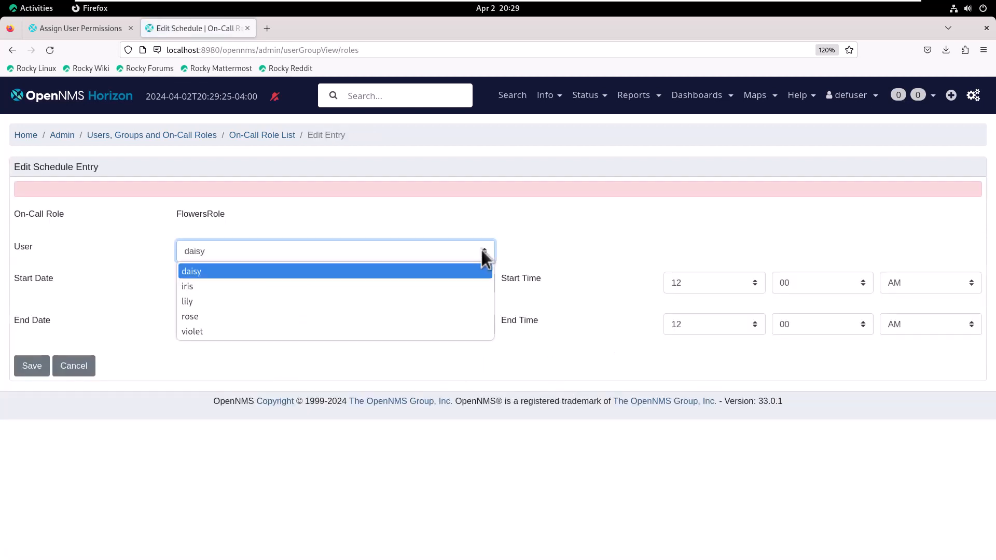
{"action": "left_click", "coordinate": [237, 287]}
{"action": "left_click", "coordinate": [258, 324]}
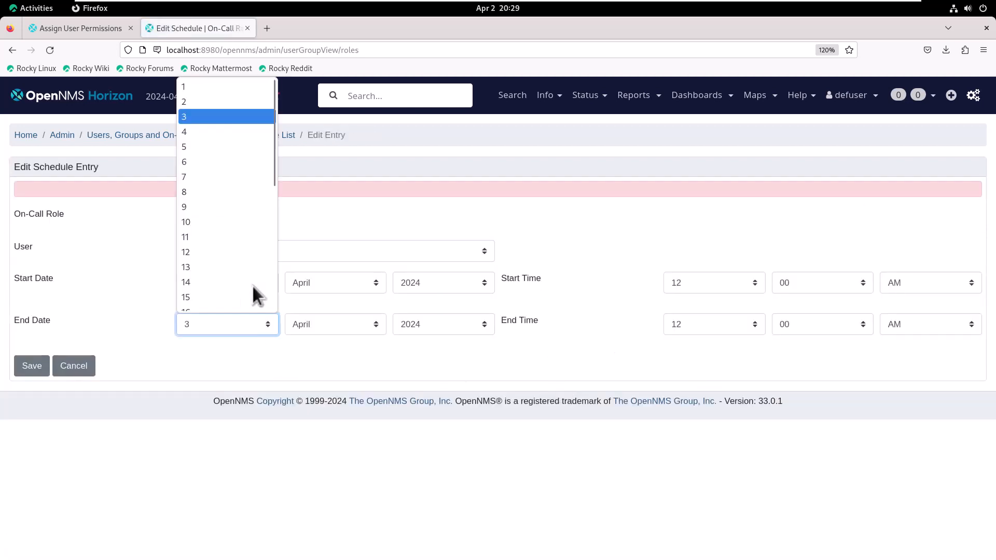
{"action": "left_click", "coordinate": [244, 127]}
{"action": "left_click", "coordinate": [30, 365]}
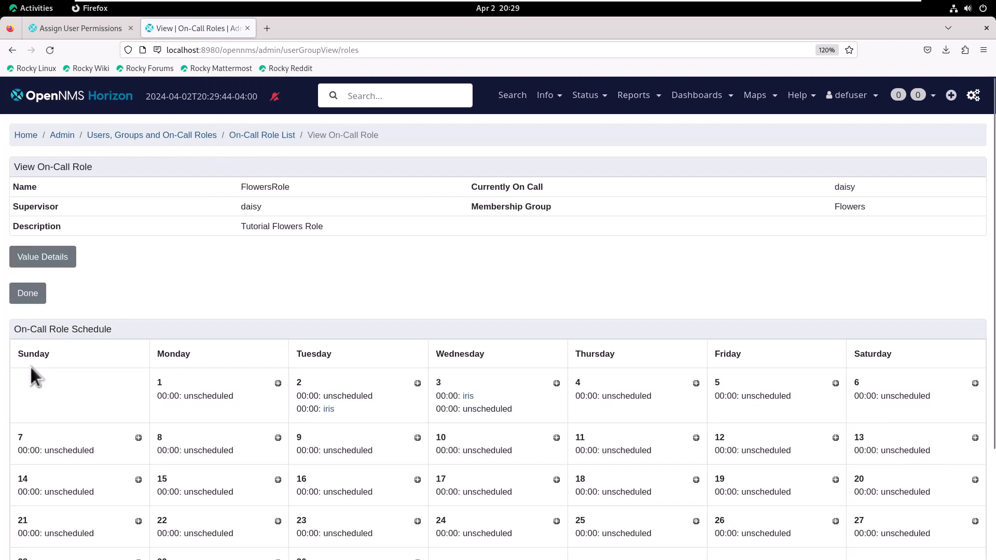
Add an on-call entry for lily from April 4 to April 5
{"action": "left_click", "coordinate": [696, 383]}
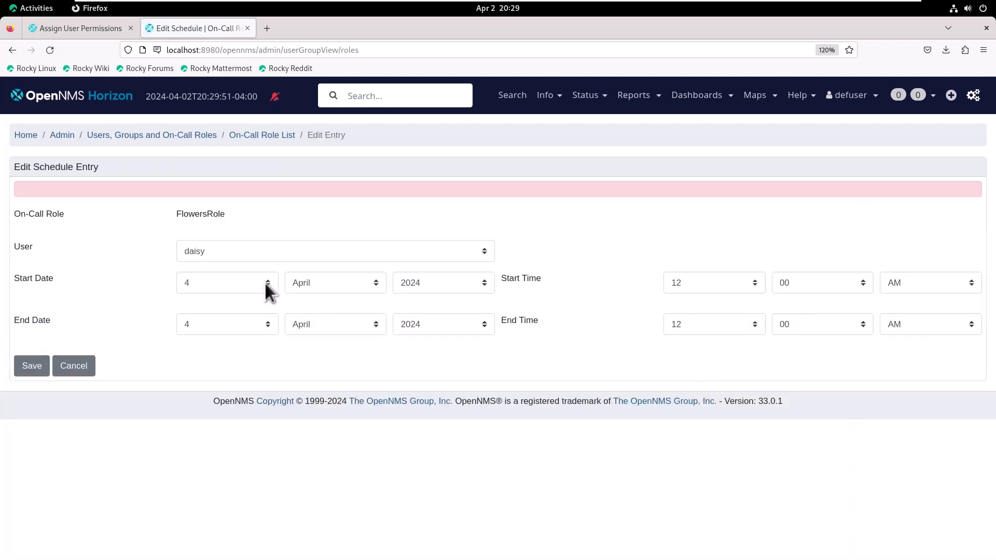
{"action": "left_click", "coordinate": [374, 253]}
{"action": "left_click", "coordinate": [203, 298]}
{"action": "left_click", "coordinate": [266, 324]}
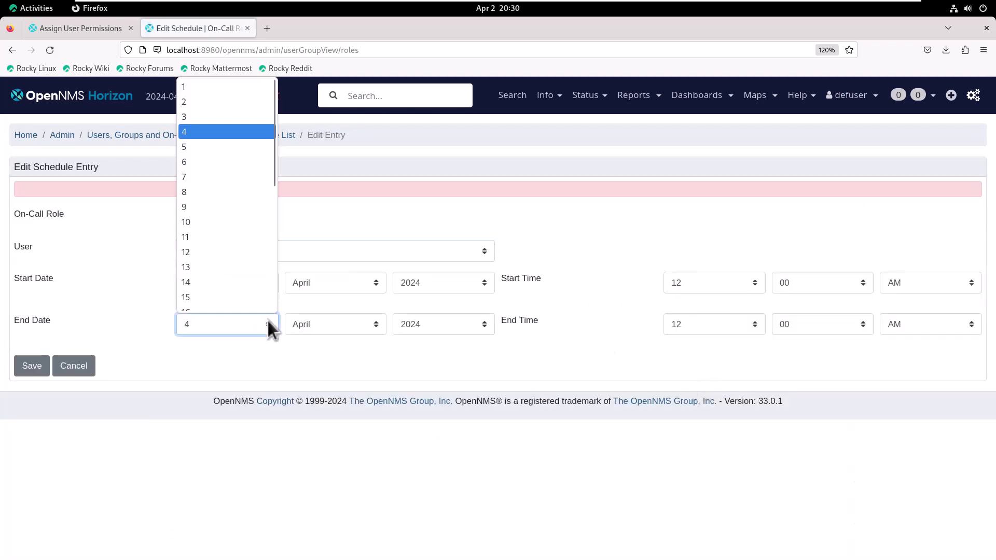
{"action": "key", "text": "Down"}
{"action": "key", "text": "Return"}
{"action": "left_click", "coordinate": [32, 366]}
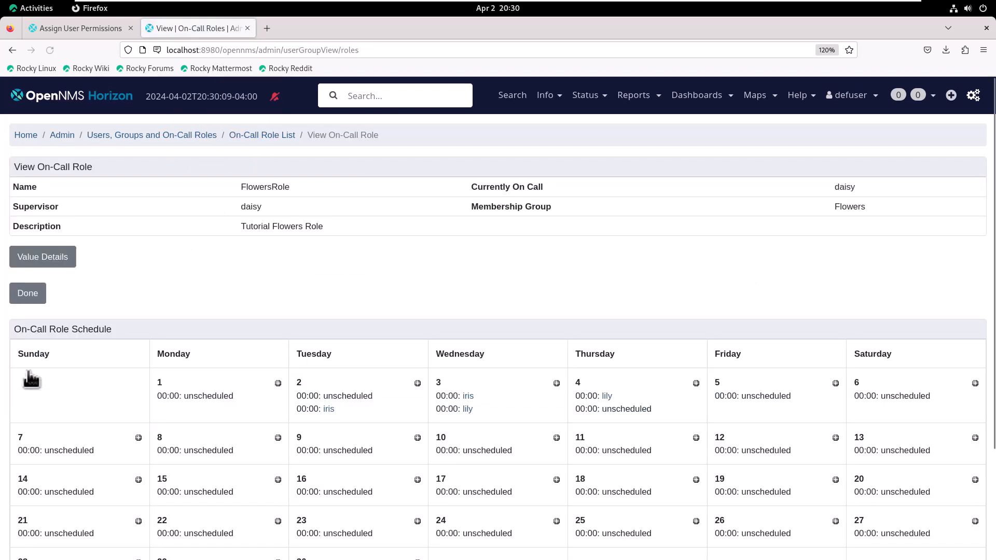
Add an on-call entry for rose from April 6 to April 7
{"action": "left_click", "coordinate": [832, 386]}
{"action": "left_click", "coordinate": [404, 257]}
{"action": "left_click", "coordinate": [322, 316]}
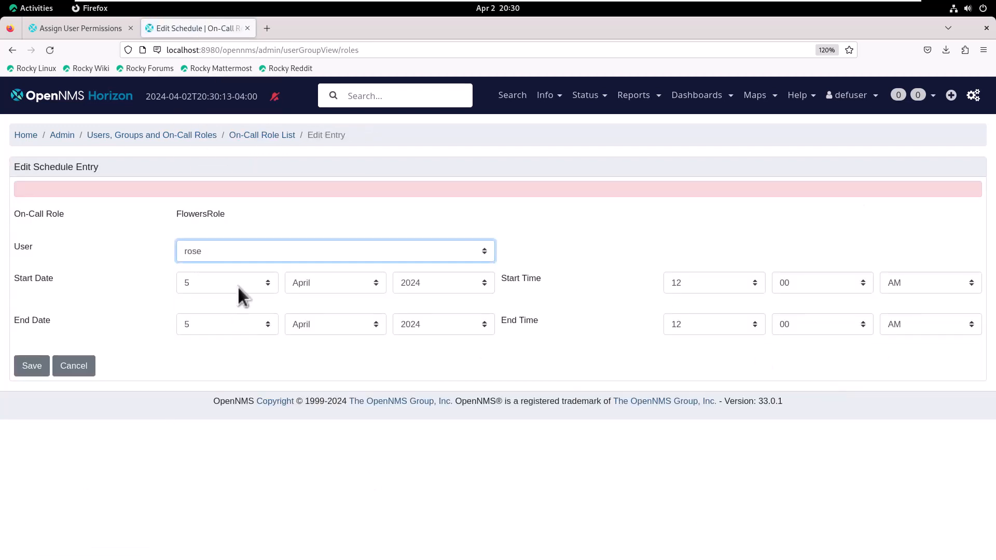
{"action": "left_click", "coordinate": [266, 281]}
{"action": "left_click", "coordinate": [217, 345]}
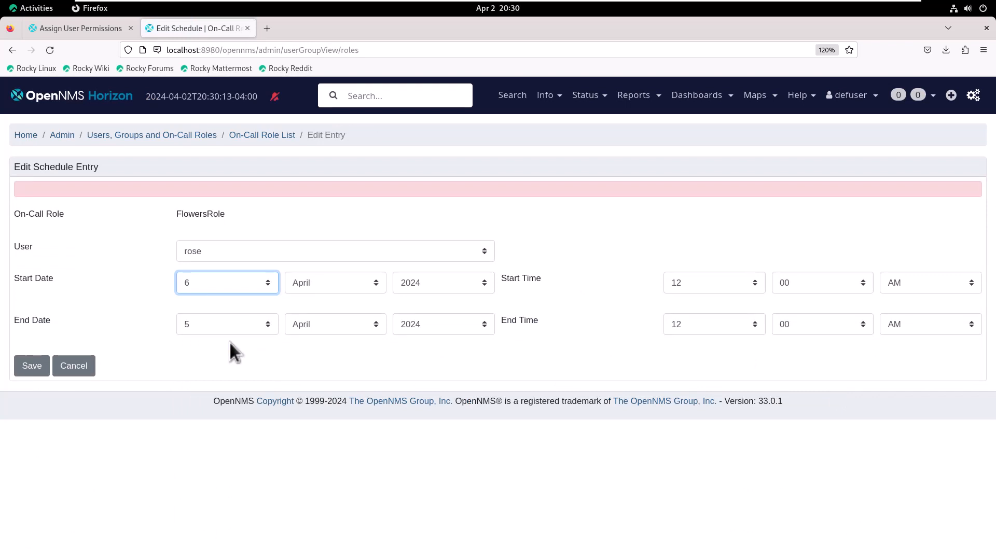
{"action": "left_click", "coordinate": [227, 324]}
{"action": "left_click", "coordinate": [218, 186]}
{"action": "left_click", "coordinate": [37, 369]}
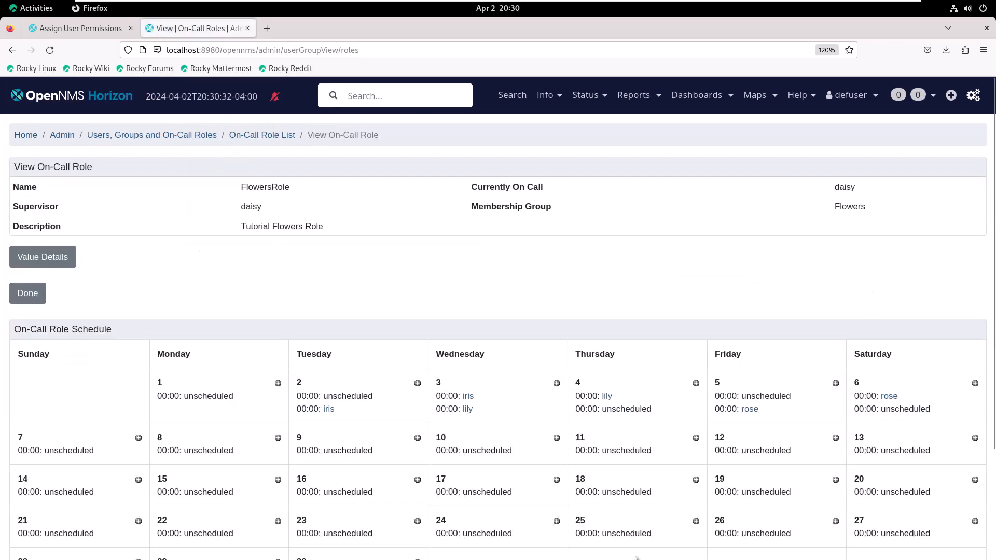
Add an on-call entry for violet starting April 8, then return to the role list
{"action": "left_click", "coordinate": [139, 438]}
{"action": "left_click", "coordinate": [483, 251]}
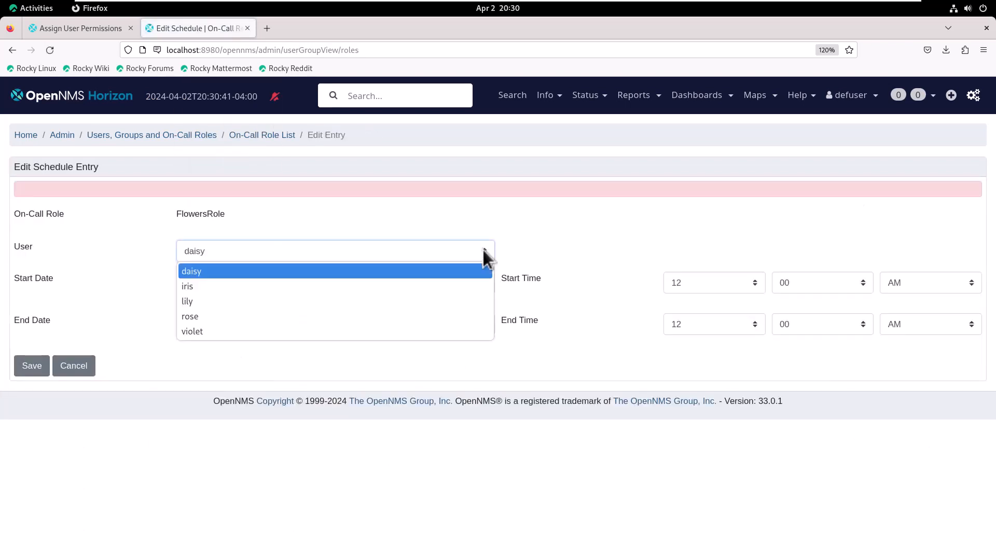
{"action": "left_click", "coordinate": [233, 327]}
{"action": "left_click", "coordinate": [223, 282]}
{"action": "left_click", "coordinate": [207, 358]}
{"action": "left_click", "coordinate": [267, 322]}
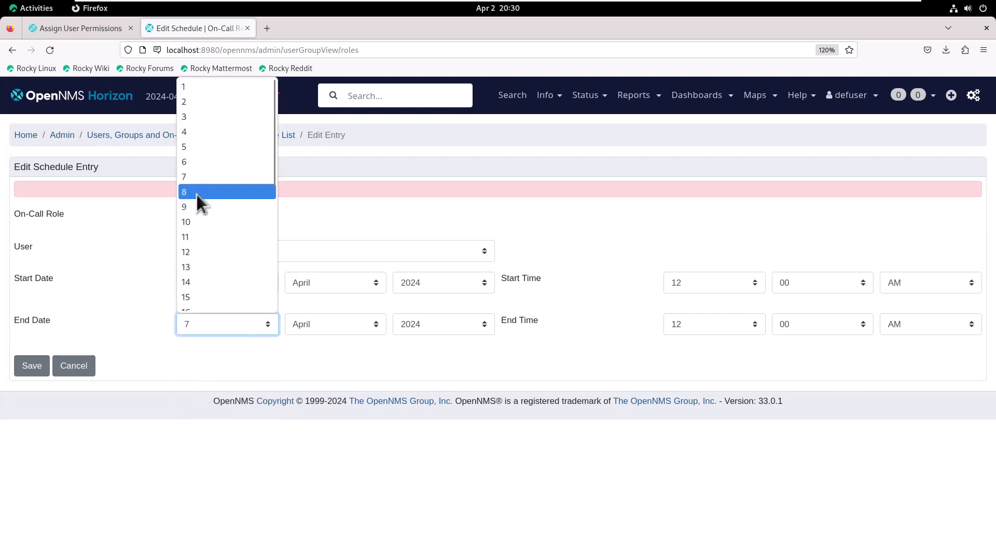
{"action": "left_click", "coordinate": [198, 195]}
{"action": "left_click", "coordinate": [32, 366]}
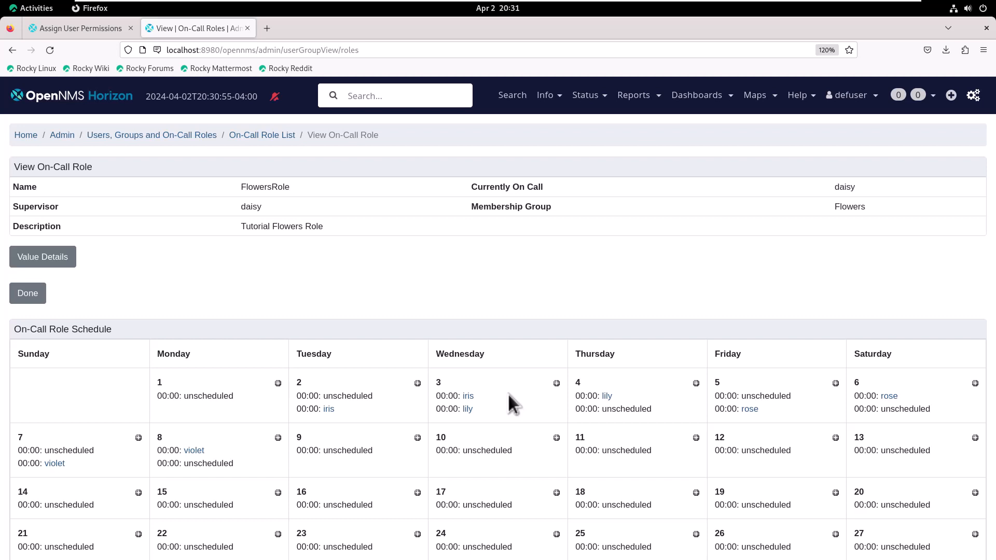
{"action": "scroll", "coordinate": [515, 392], "scroll_direction": "down", "scroll_amount": 5}
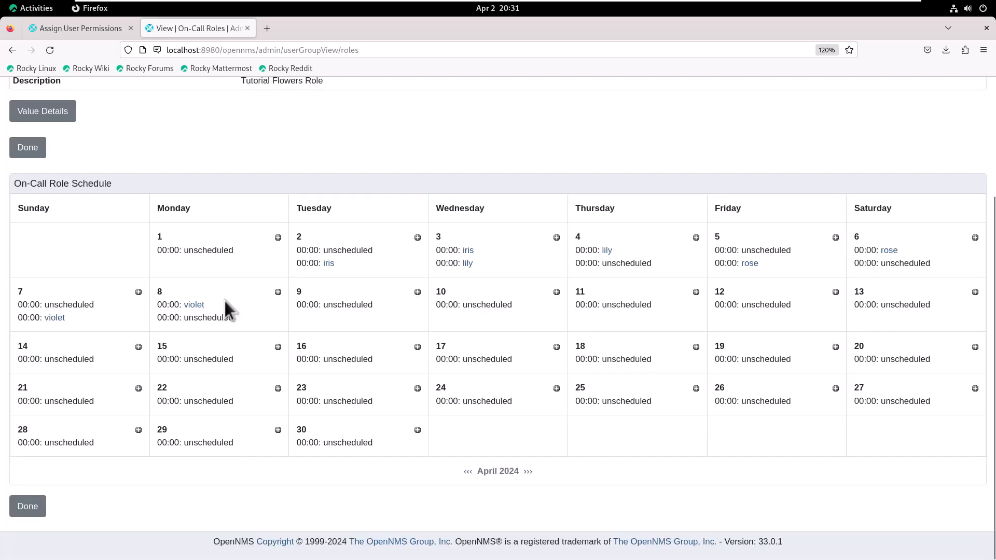
{"action": "left_click", "coordinate": [37, 508]}
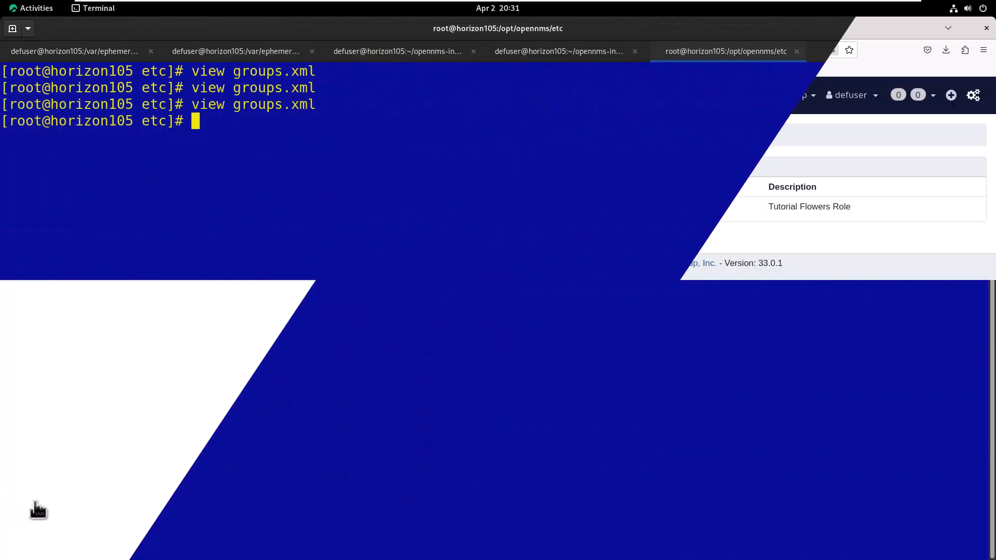
Open groups.xml in vi and change rose's schedule to run 05–06 April
{"action": "type", "text": "vi"}
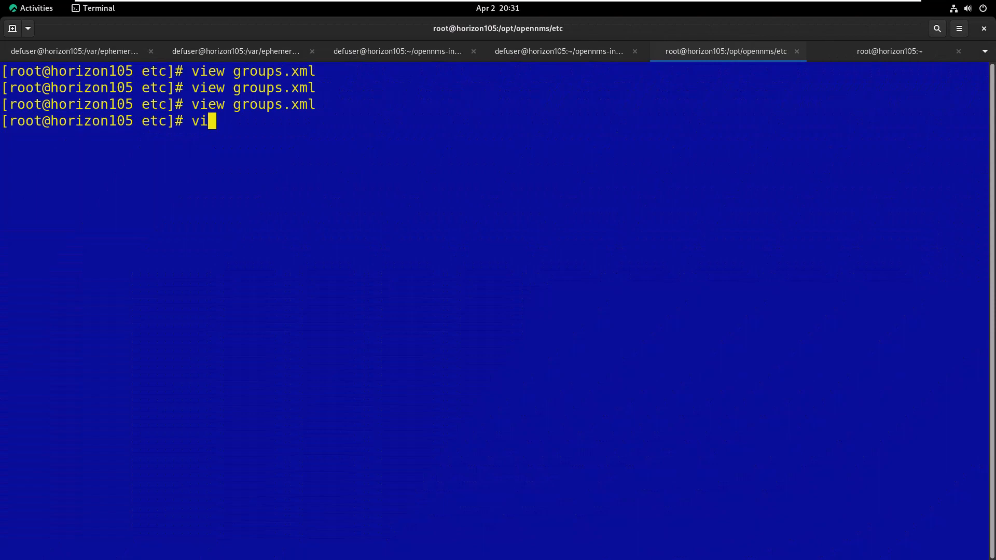
{"action": "type", "text": " groups."}
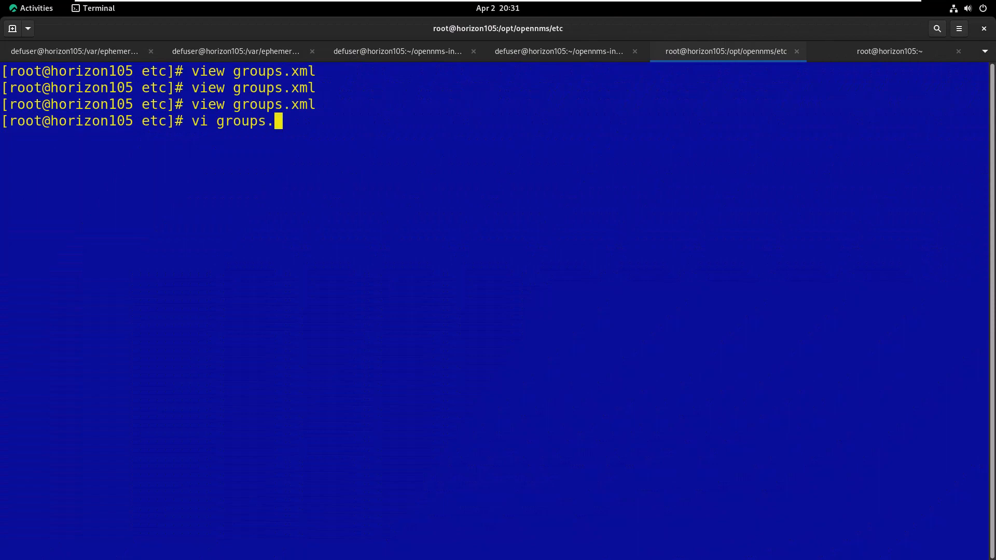
{"action": "type", "text": "xml"}
{"action": "key", "text": "Return"}
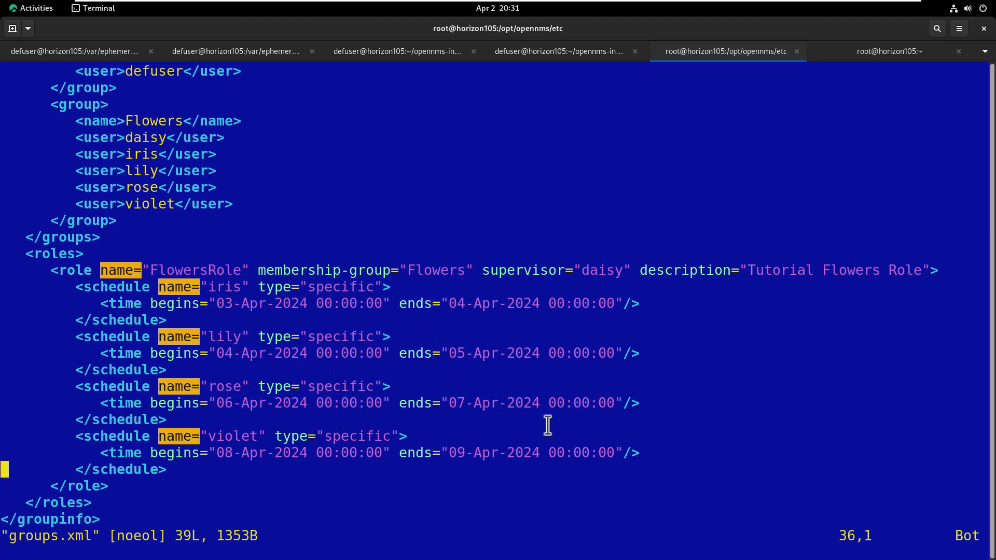
{"action": "key", "text": "Up"}
{"action": "key", "text": "Up"}
{"action": "key", "text": "Up"}
{"action": "key", "text": "Up"}
{"action": "key", "text": "Right"}
{"action": "key", "text": "Right"}
{"action": "key", "text": "w"}
{"action": "key", "text": "w"}
{"action": "key", "text": "w"}
{"action": "key", "text": "w"}
{"action": "key", "text": "w"}
{"action": "key", "text": "Right"}
{"action": "key", "text": "r"}
{"action": "key", "text": "5"}
{"action": "key", "text": "Right"}
{"action": "key", "text": "Right"}
{"action": "key", "text": "Right"}
{"action": "key", "text": "Right"}
{"action": "key", "text": "Right"}
{"action": "key", "text": "Right"}
{"action": "key", "text": "Right"}
{"action": "key", "text": "Right"}
{"action": "key", "text": "Right"}
{"action": "key", "text": "Right"}
{"action": "key", "text": "Right"}
{"action": "key", "text": "Right"}
{"action": "key", "text": "Right"}
{"action": "key", "text": "Right"}
{"action": "key", "text": "Right"}
{"action": "key", "text": "Right"}
{"action": "key", "text": "Right"}
{"action": "key", "text": "Right"}
{"action": "key", "text": "Right"}
{"action": "key", "text": "Right"}
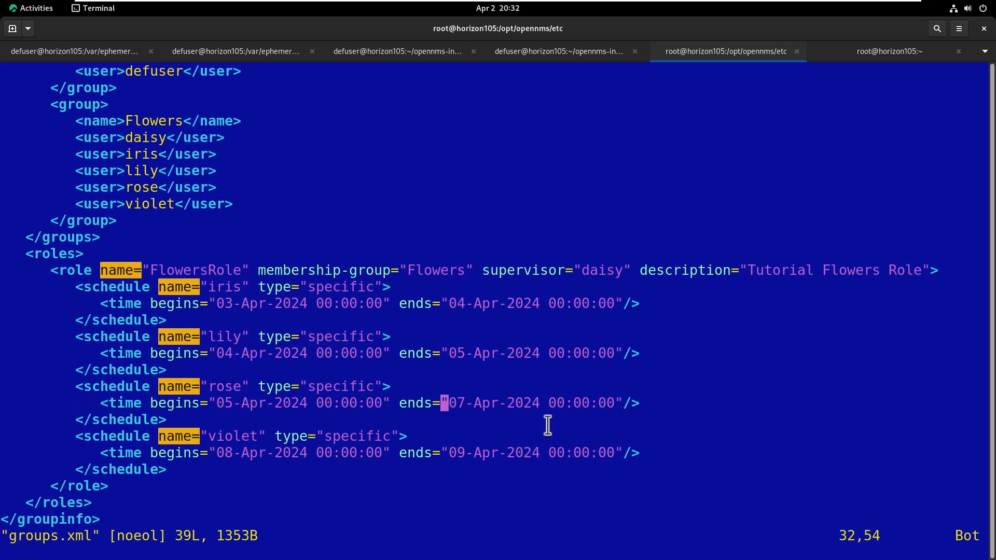
{"action": "key", "text": "Right"}
{"action": "key", "text": "Right"}
{"action": "key", "text": "r"}
{"action": "key", "text": "6"}
Change violet's schedule to 06–07 April and save groups.xml with :wq
{"action": "key", "text": "Down"}
{"action": "key", "text": "Down"}
{"action": "key", "text": "Left"}
{"action": "key", "text": "Down"}
{"action": "key", "text": "Left"}
{"action": "key", "text": "Left"}
{"action": "key", "text": "Left"}
{"action": "key", "text": "Left"}
{"action": "key", "text": "Left"}
{"action": "key", "text": "Left"}
{"action": "key", "text": "Left"}
{"action": "key", "text": "Left"}
{"action": "key", "text": "Left"}
{"action": "key", "text": "Left"}
{"action": "key", "text": "Left"}
{"action": "key", "text": "Left"}
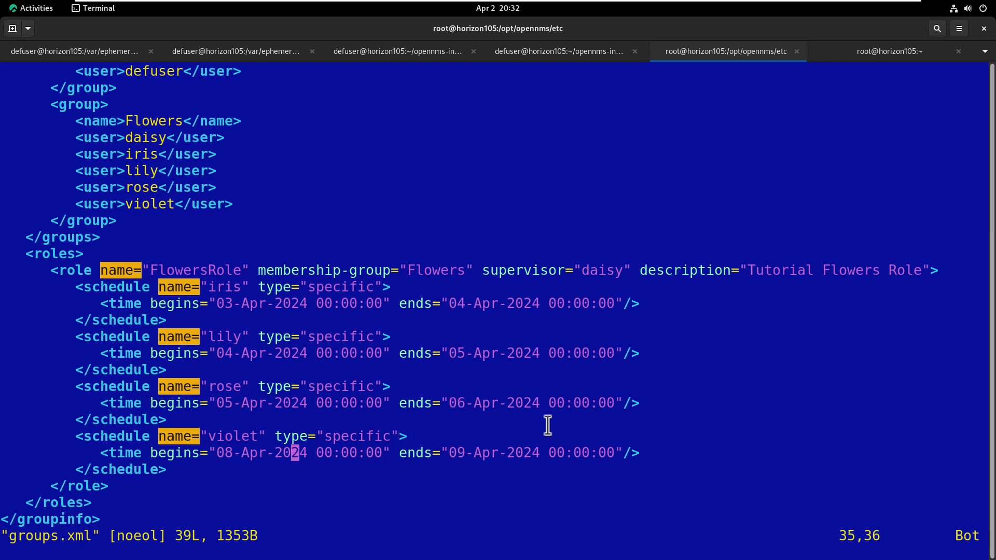
{"action": "key", "text": "Left"}
{"action": "key", "text": "Left"}
{"action": "key", "text": "Left"}
{"action": "key", "text": "Left"}
{"action": "key", "text": "Left"}
{"action": "key", "text": "Left"}
{"action": "key", "text": "Left"}
{"action": "key", "text": "Left"}
{"action": "key", "text": "r"}
{"action": "key", "text": "6"}
{"action": "key", "text": "Right"}
{"action": "key", "text": "Right"}
{"action": "key", "text": "Right"}
{"action": "key", "text": "Right"}
{"action": "key", "text": "Right"}
{"action": "key", "text": "Right"}
{"action": "key", "text": "Right"}
{"action": "key", "text": "Right"}
{"action": "key", "text": "Right"}
{"action": "key", "text": "Right"}
{"action": "key", "text": "Right"}
{"action": "key", "text": "Right"}
{"action": "key", "text": "Right"}
{"action": "key", "text": "Right"}
{"action": "key", "text": "Right"}
{"action": "key", "text": "Right"}
{"action": "key", "text": "Right"}
{"action": "key", "text": "Right"}
{"action": "key", "text": "Right"}
{"action": "key", "text": "Right"}
{"action": "key", "text": "Right"}
{"action": "key", "text": "Right"}
{"action": "key", "text": "Right"}
{"action": "key", "text": "Right"}
{"action": "type", "text": "r7:wq"}
{"action": "key", "text": "Return"}
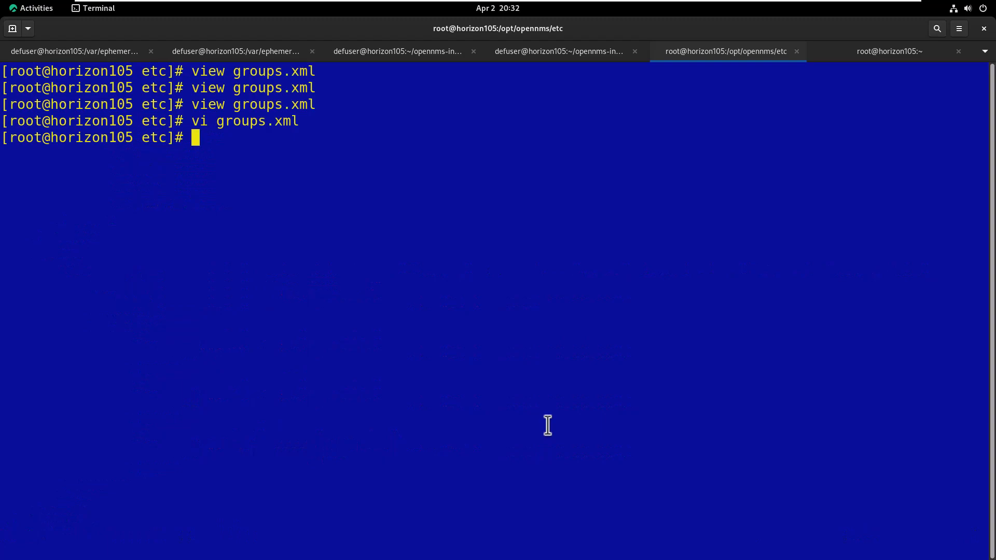
{"action": "key", "text": "alt+Tab"}
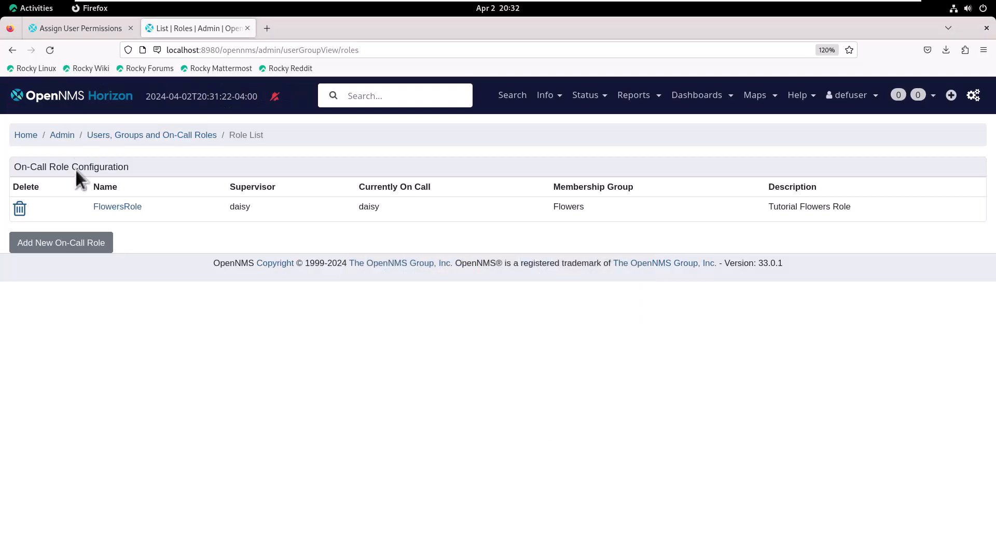
{"action": "left_click", "coordinate": [115, 208]}
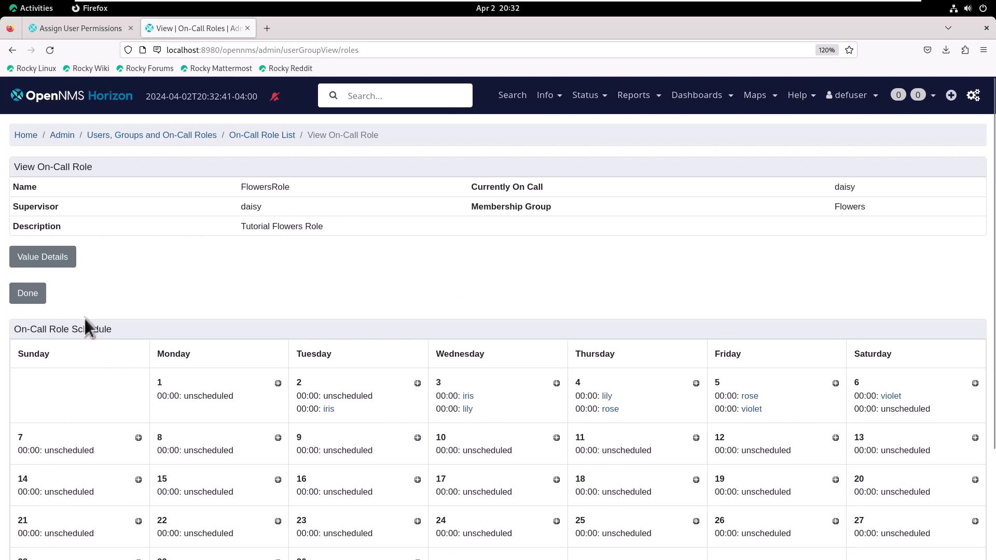
{"action": "scroll", "coordinate": [85, 318], "scroll_direction": "down", "scroll_amount": 3}
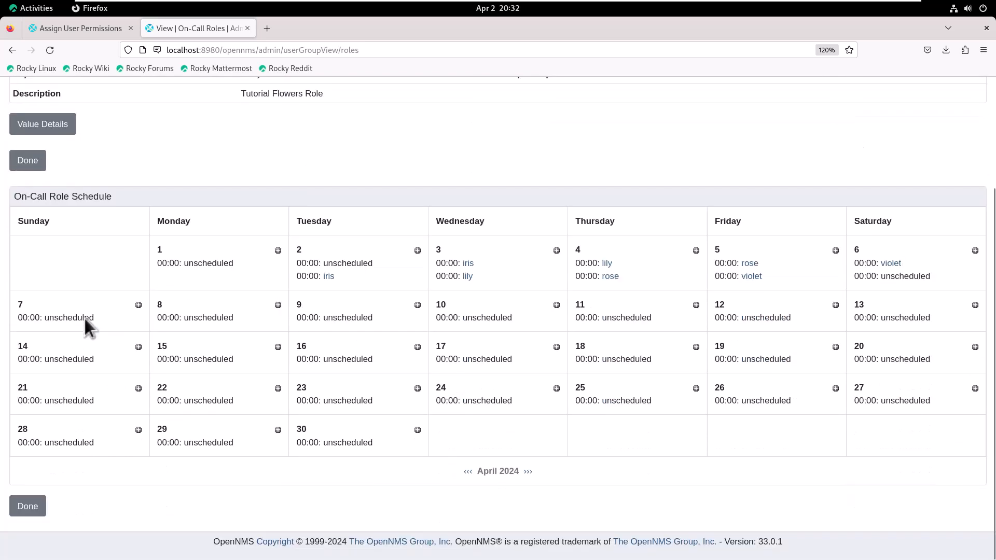
{"action": "left_click", "coordinate": [28, 506]}
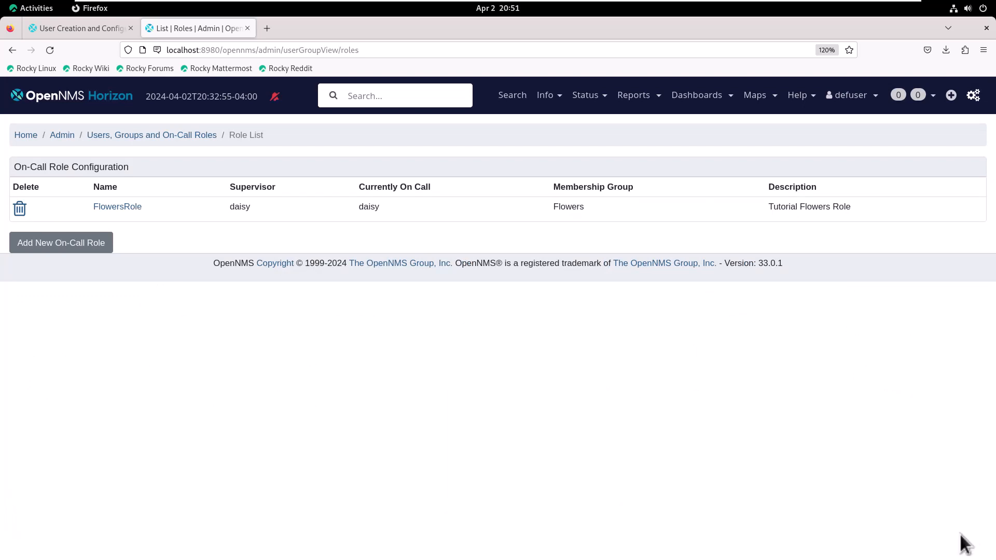
Log out of the admin account and log back in as daisy with her password
{"action": "mouse_move", "coordinate": [877, 98]}
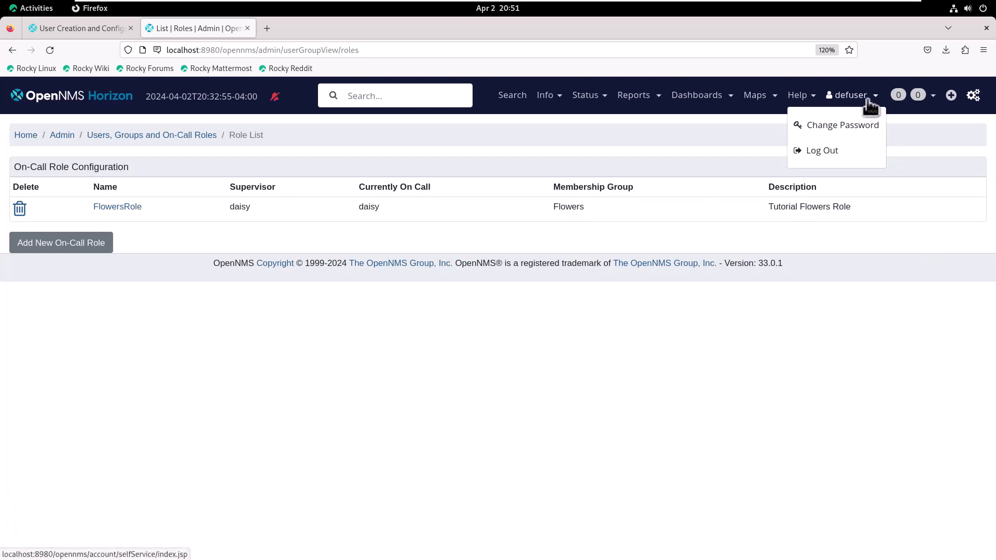
{"action": "left_click", "coordinate": [824, 152]}
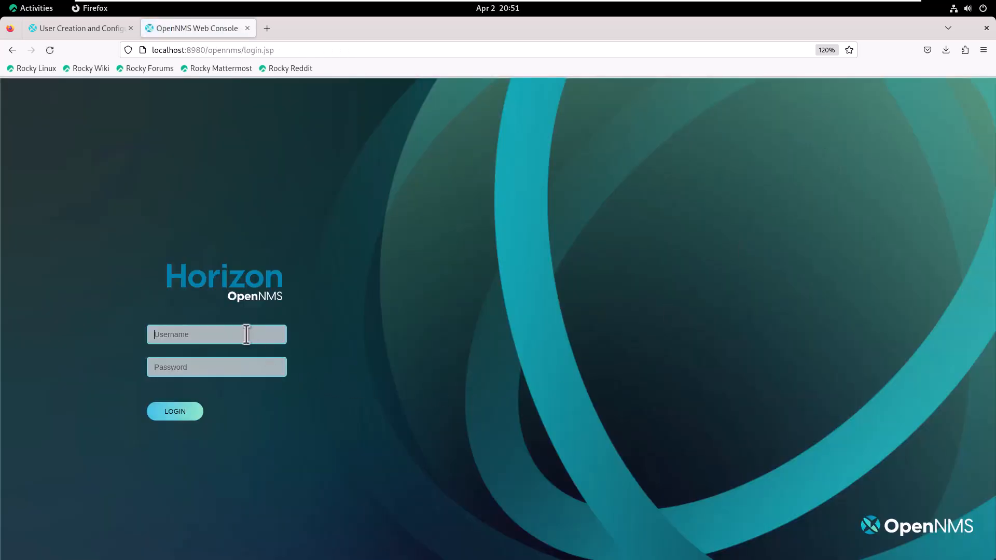
{"action": "type", "text": "daisy"}
{"action": "left_click", "coordinate": [194, 367]}
{"action": "type", "text": "••••••••••••"}
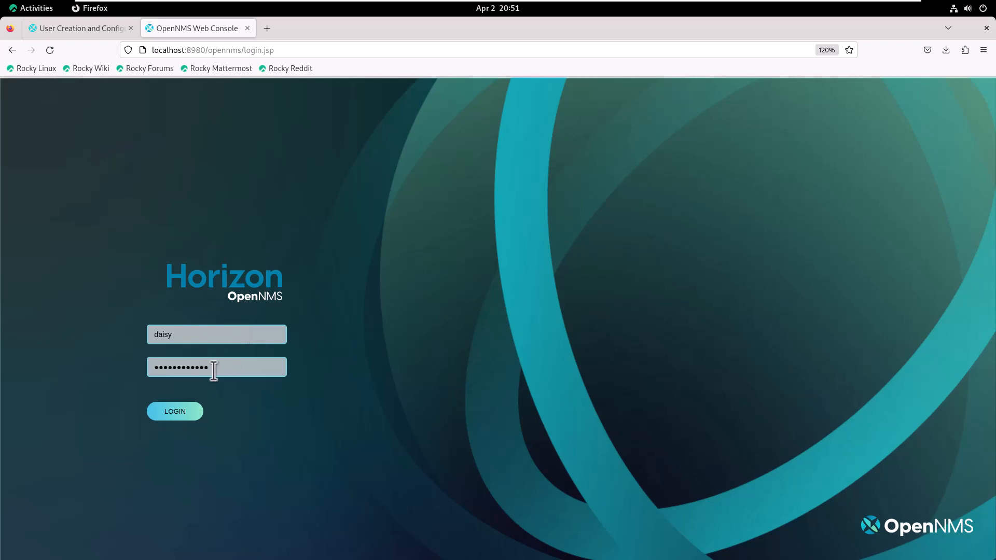
{"action": "left_click", "coordinate": [190, 414]}
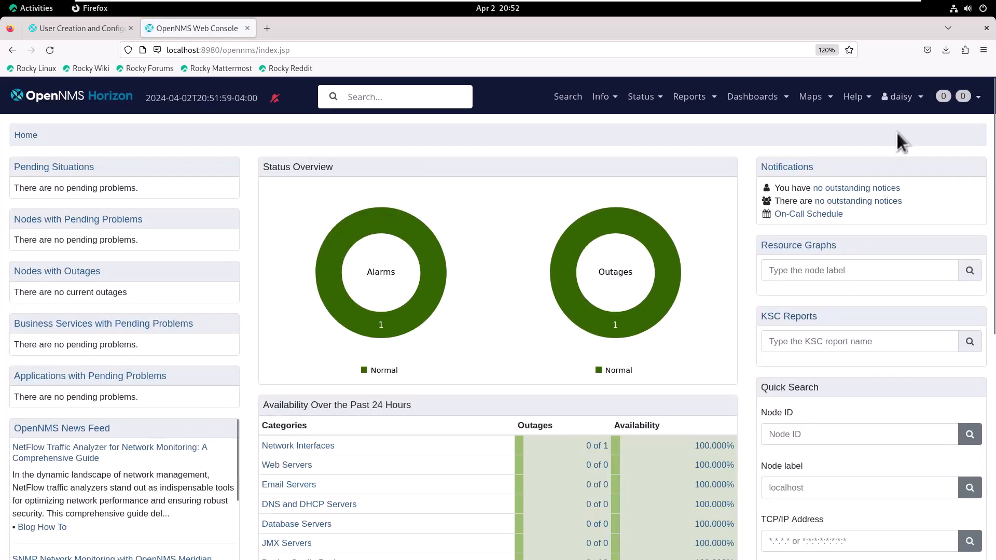
View the FlowersRole on-call schedule as daisy, then log out of her account
{"action": "mouse_move", "coordinate": [977, 99]}
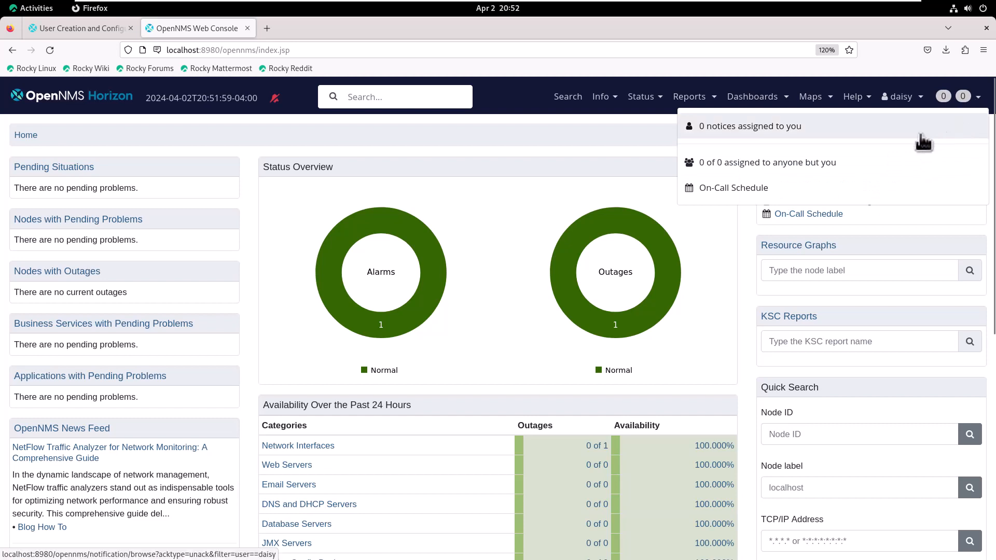
{"action": "left_click", "coordinate": [751, 192]}
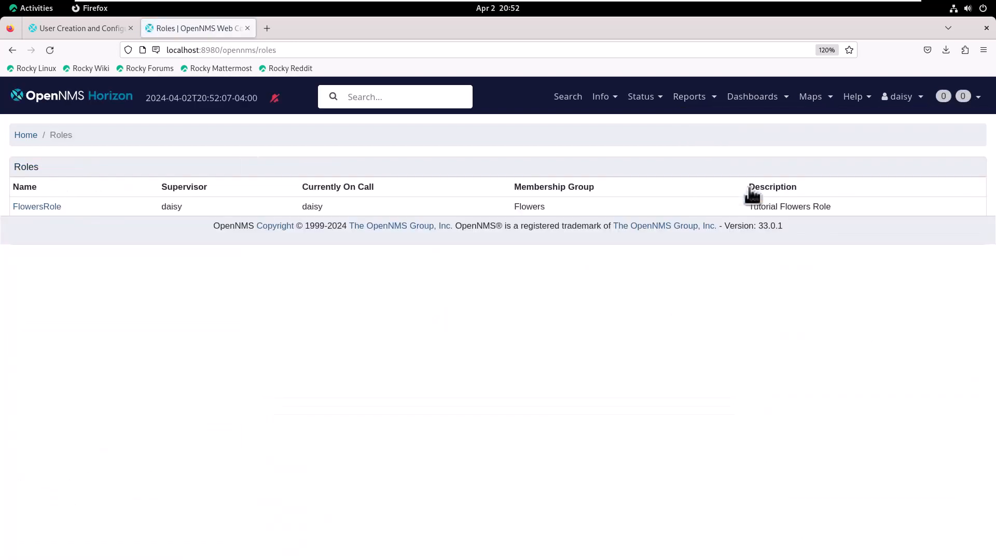
{"action": "left_click", "coordinate": [31, 210]}
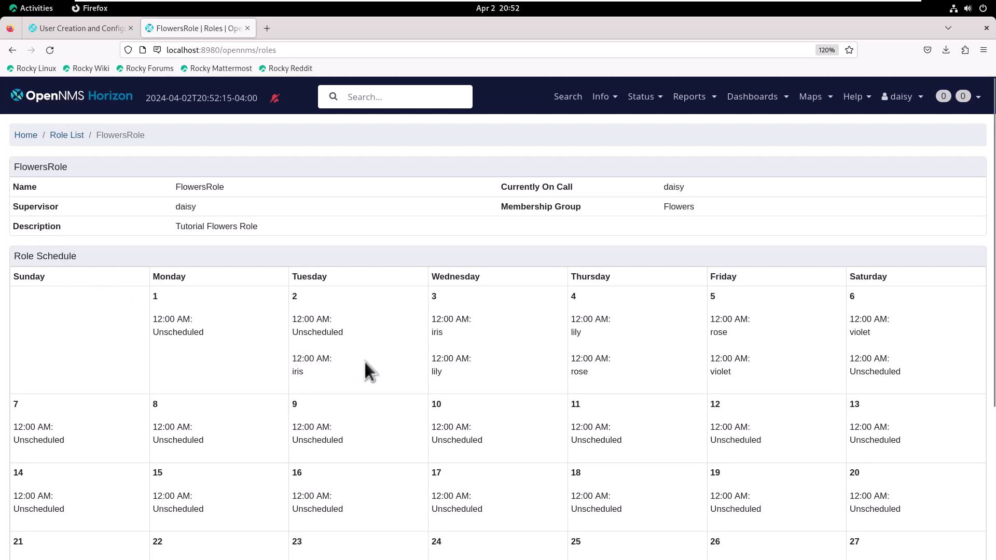
{"action": "scroll", "coordinate": [550, 365], "scroll_direction": "down", "scroll_amount": 5}
{"action": "left_click", "coordinate": [28, 522]}
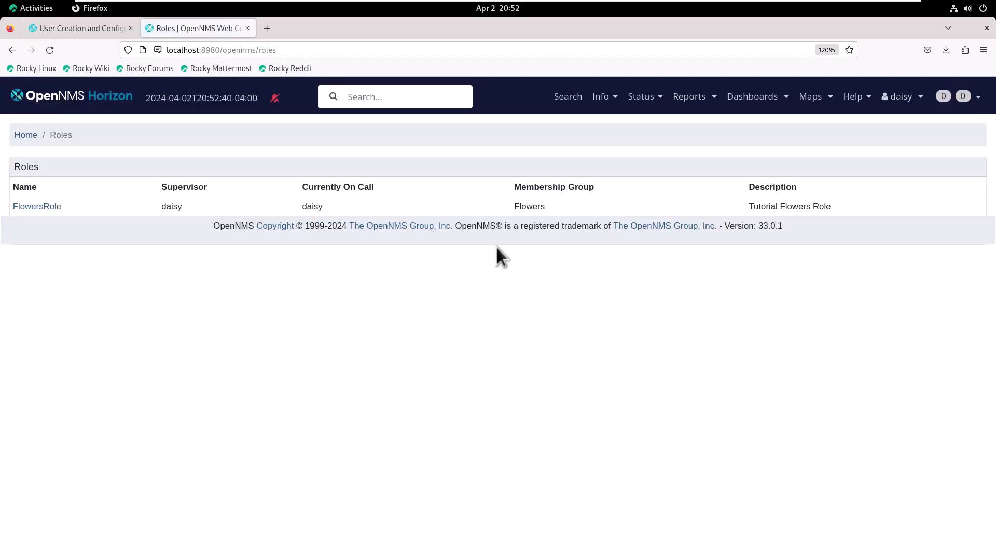
{"action": "left_click", "coordinate": [913, 98]}
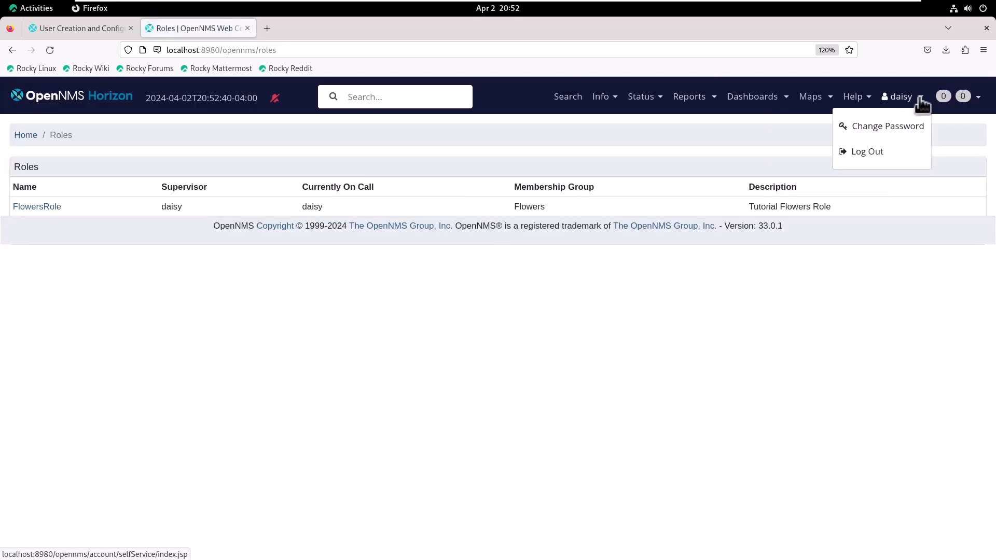
{"action": "left_click", "coordinate": [869, 152]}
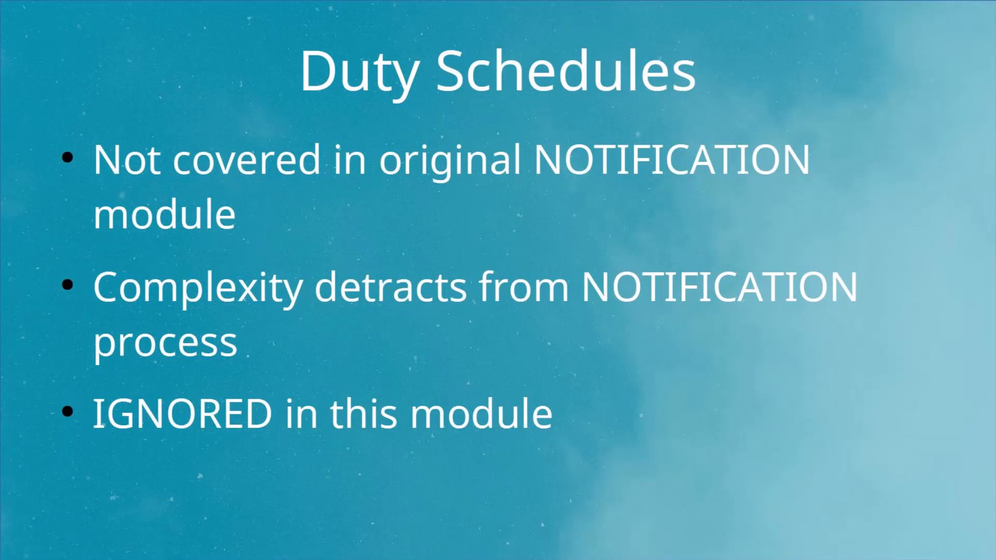